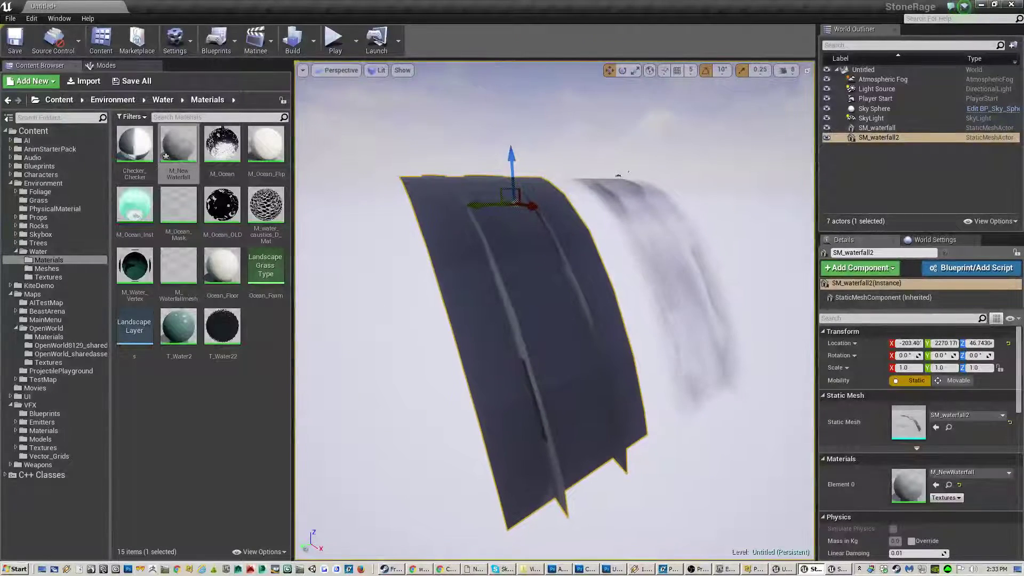
- Examine the new SM_waterfall2 mesh beside the finished SM_waterfall from several angles, comparing their surfaces and materials
key("a")
key("d")
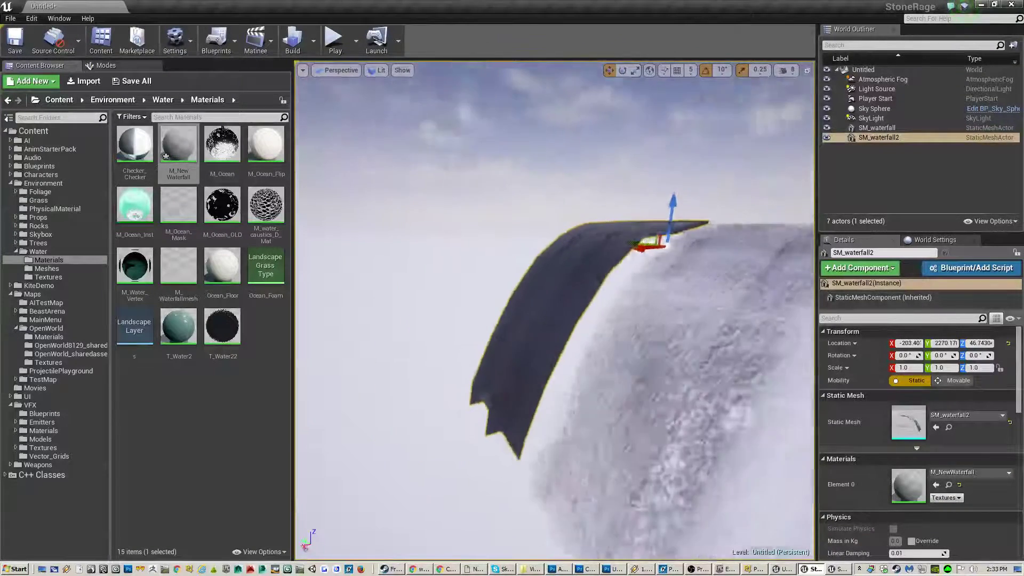
key("a")
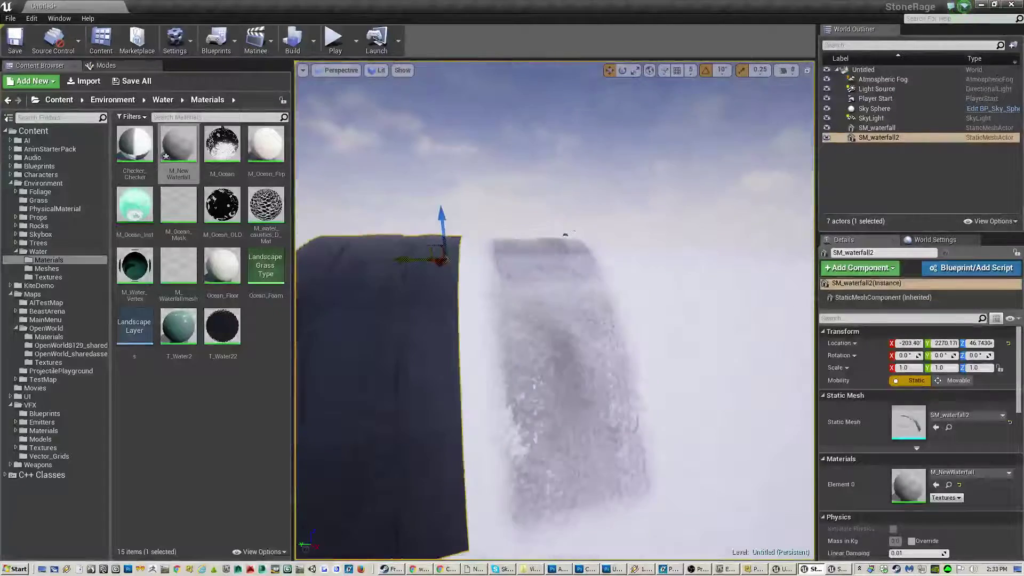
key("a")
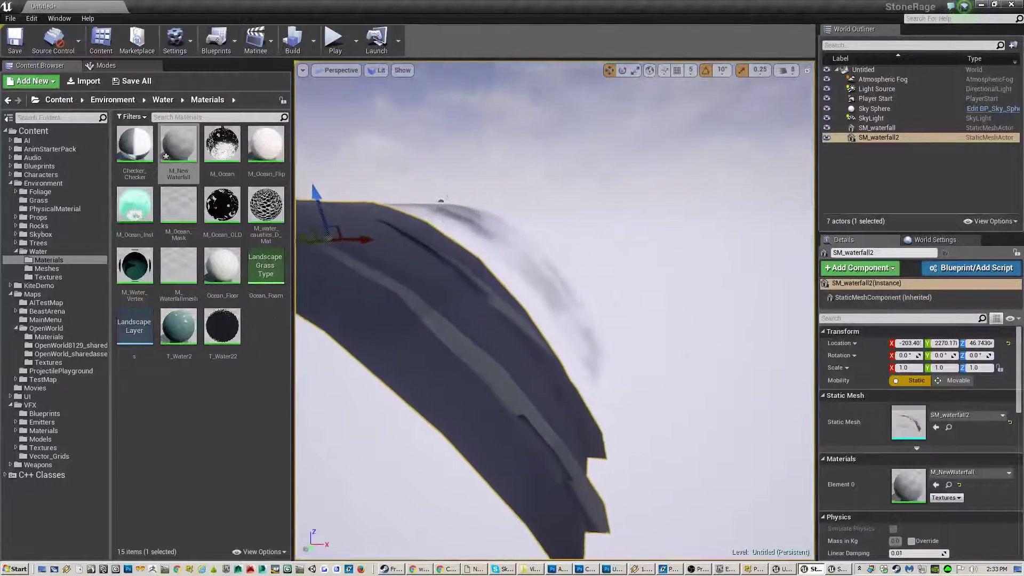
key("w")
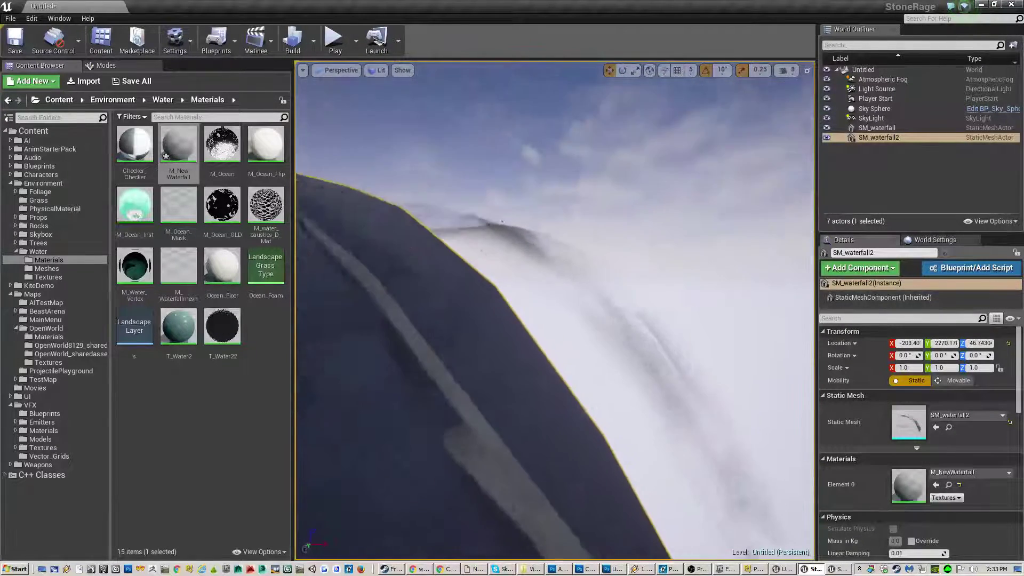
key("s")
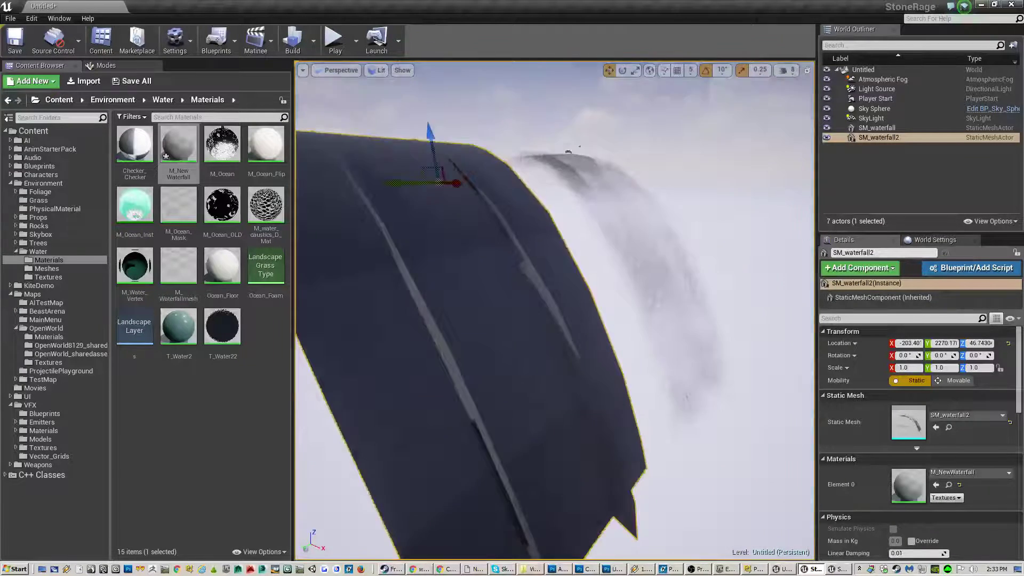
key("s")
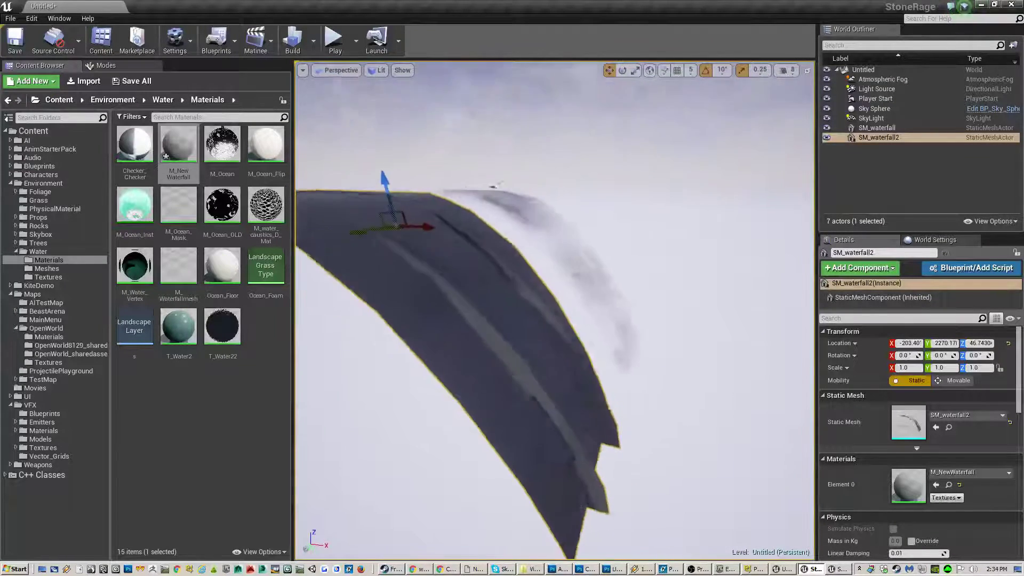
left_click_drag(431, 421, 665, 405)
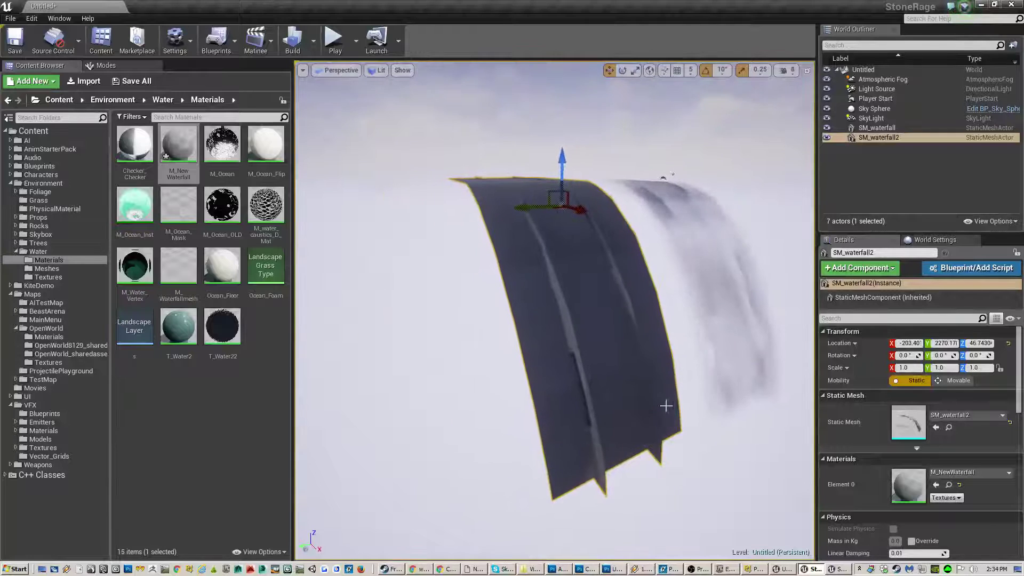
left_click(726, 295)
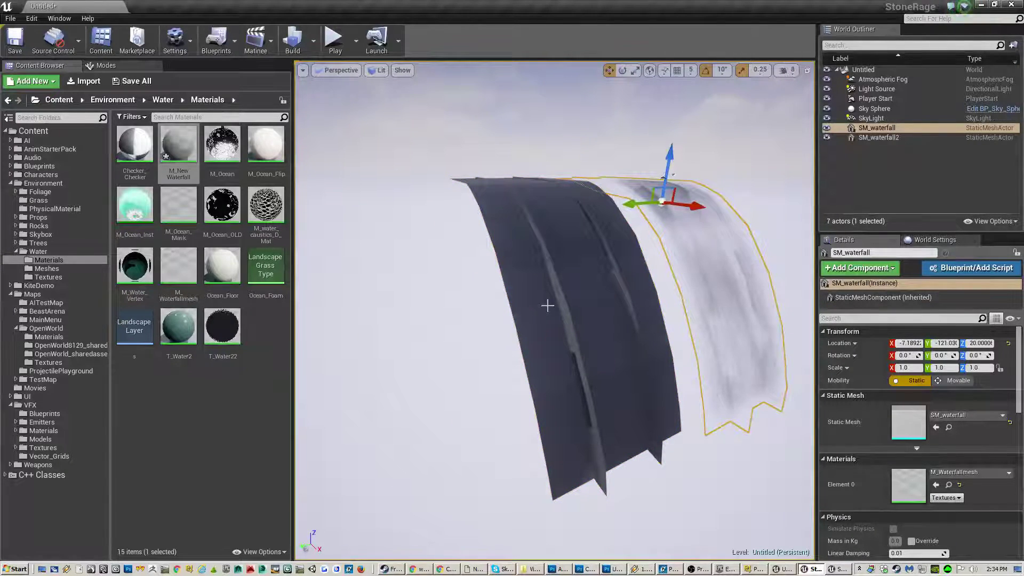
left_click(553, 344)
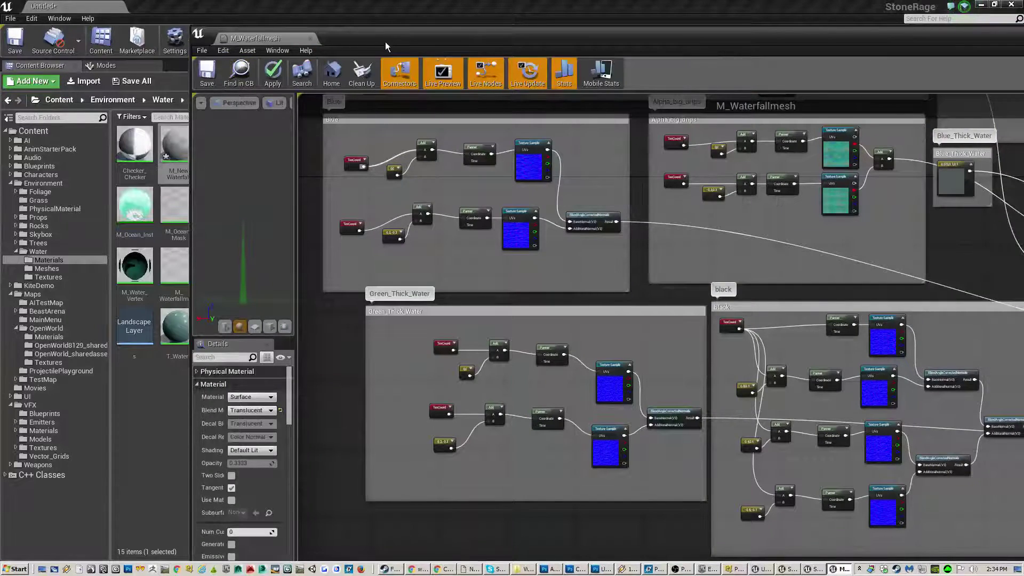
- Review the whole M_Waterfallmesh node graph with its commented groups in a maximized material editor
left_click_drag(385, 41, 191, 1)
scroll(448, 271, "down", 7)
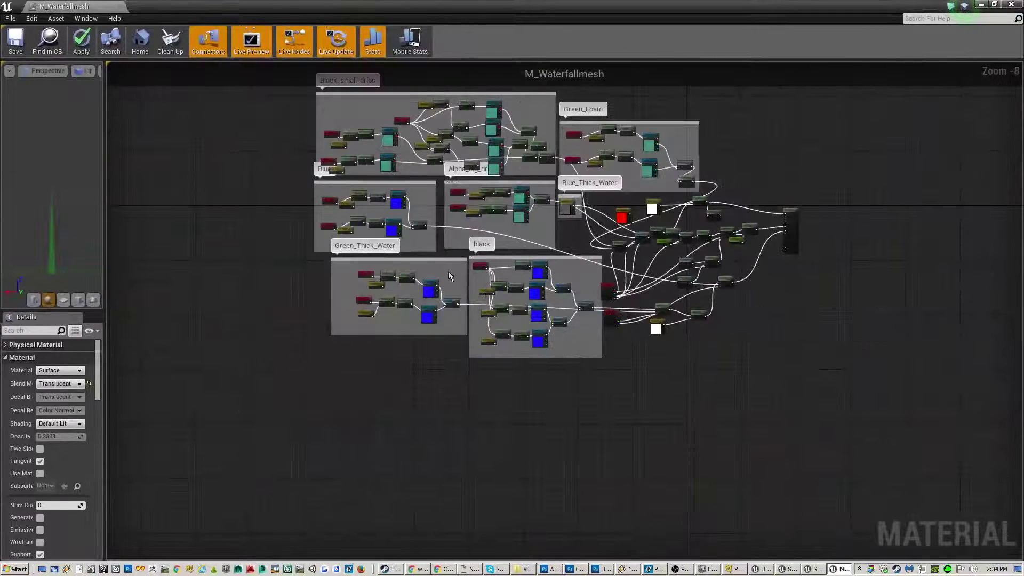
right_click_drag(416, 379, 393, 460)
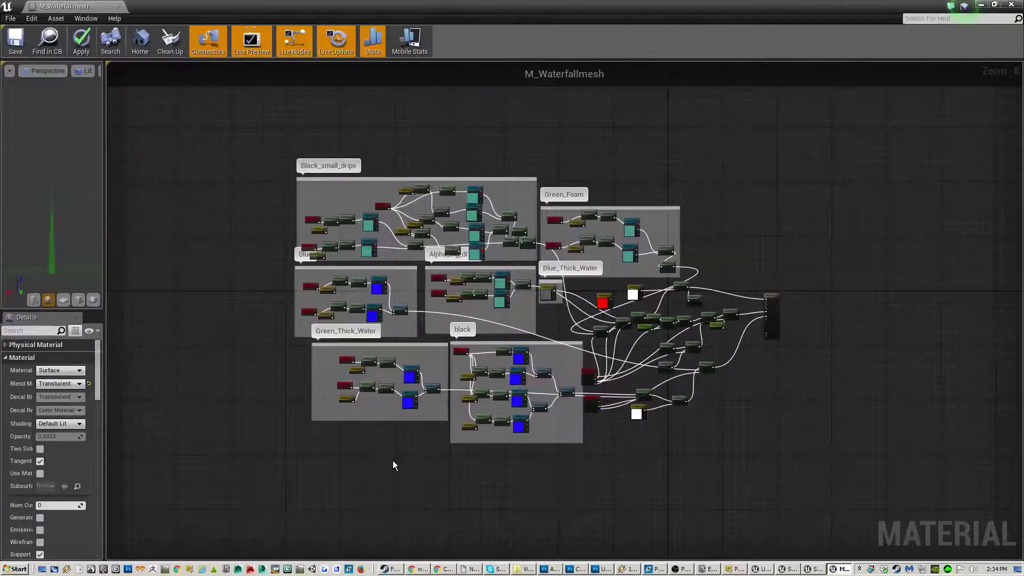
scroll(392, 459, "up", 1)
scroll(392, 459, "up", 1)
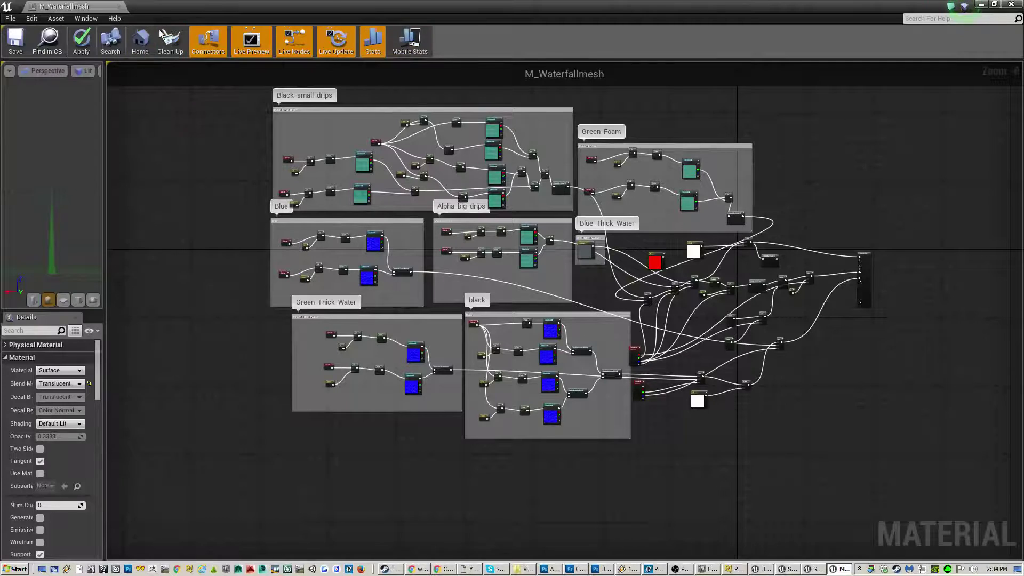
left_click(114, 6)
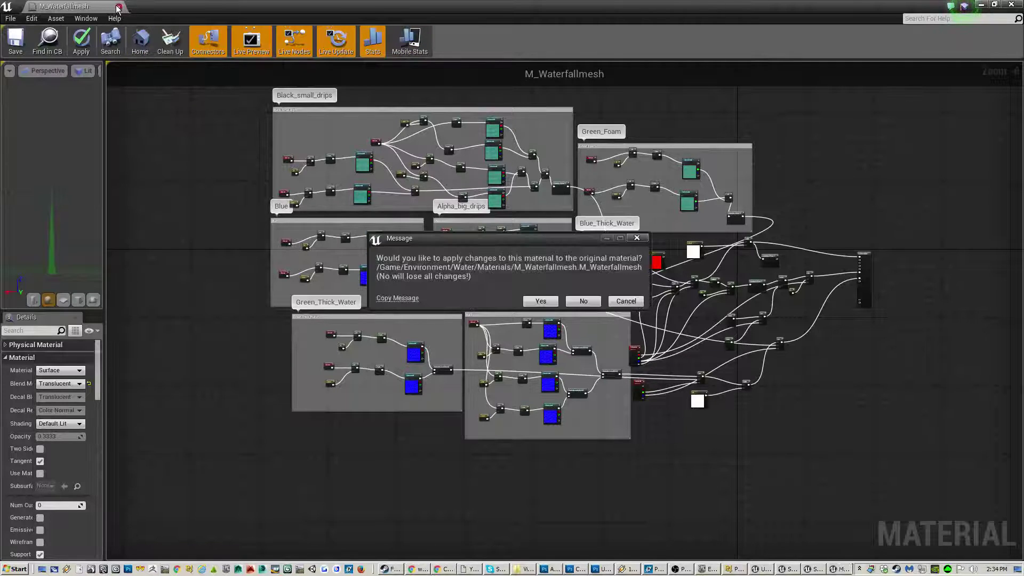
left_click(625, 304)
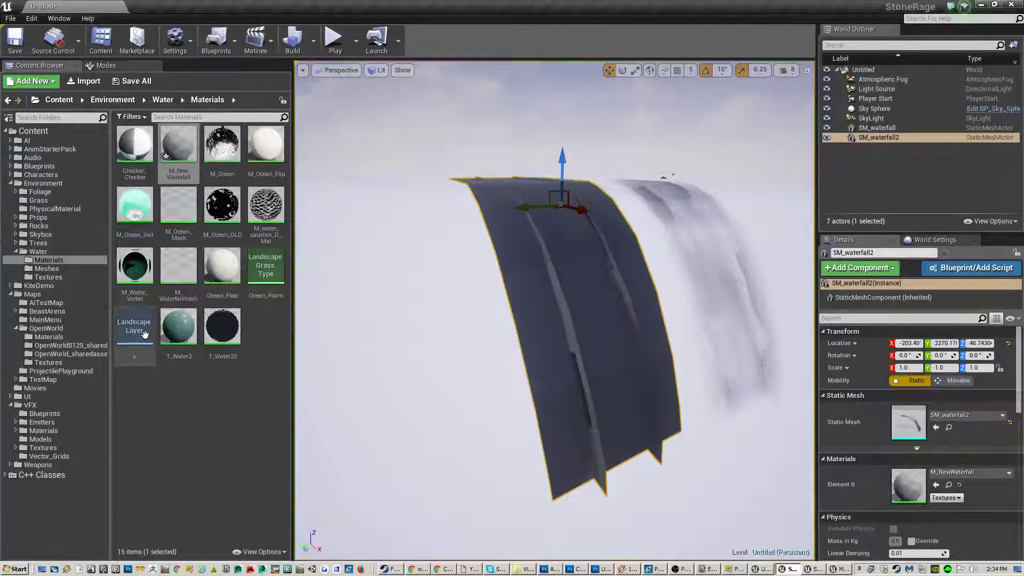
- Open the SM_waterfall2 mesh in a maximized static mesh editor and view its overall shape
left_click_drag(506, 238, 554, 235, "alt")
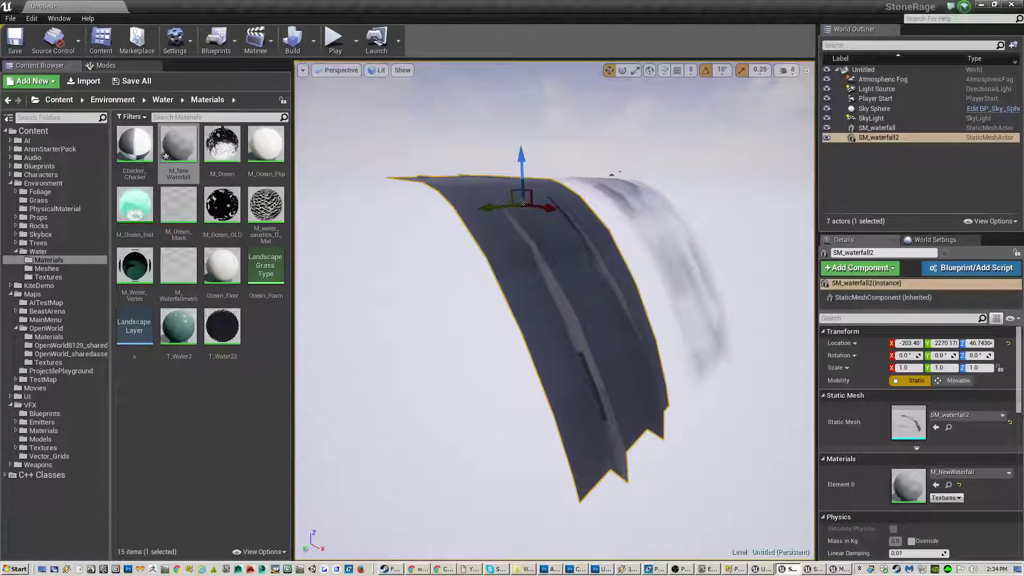
left_click_drag(1023, 16, 586, 5)
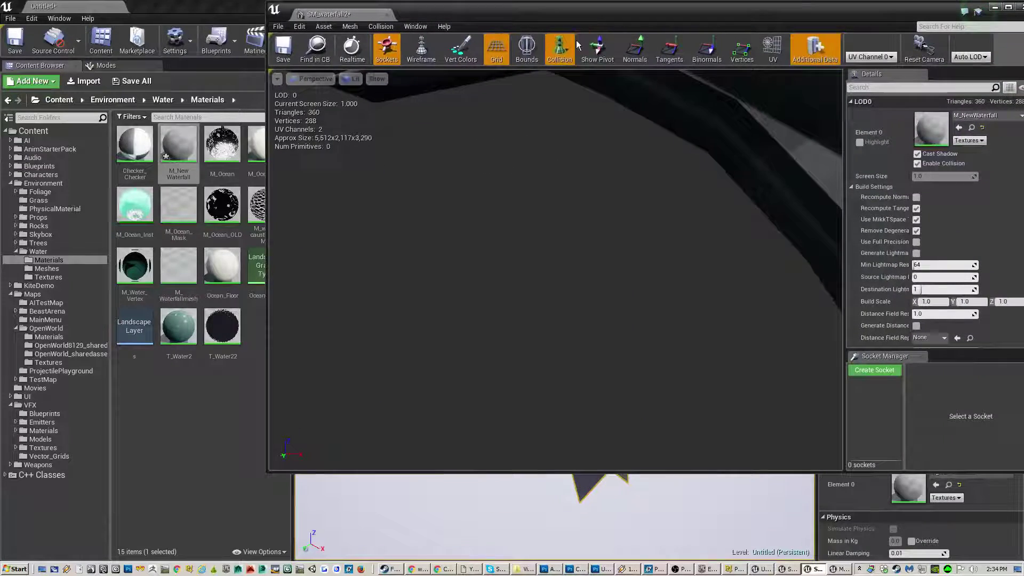
double_click(554, 15)
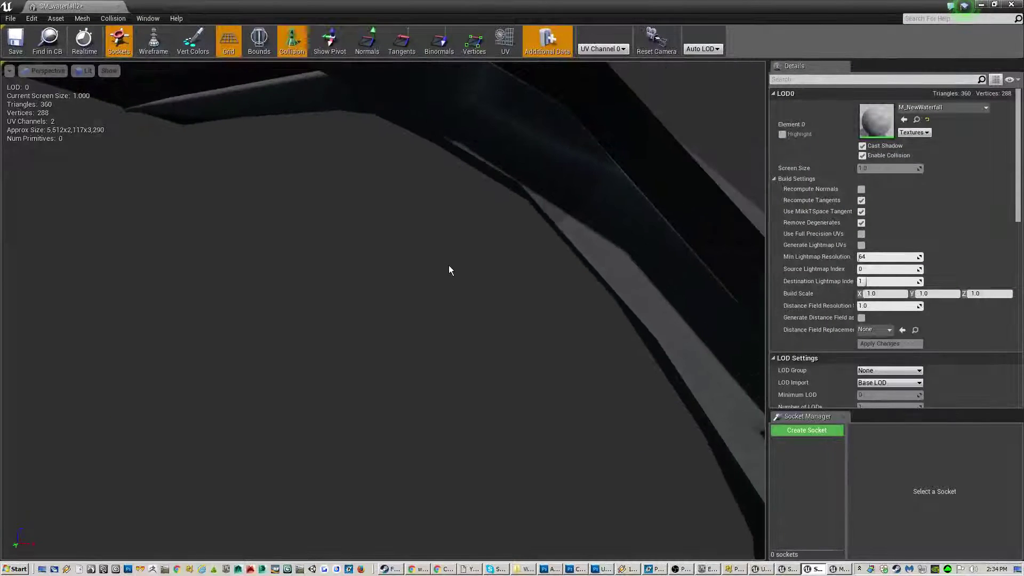
scroll(449, 268, "down", 3)
left_click_drag(450, 269, 428, 141)
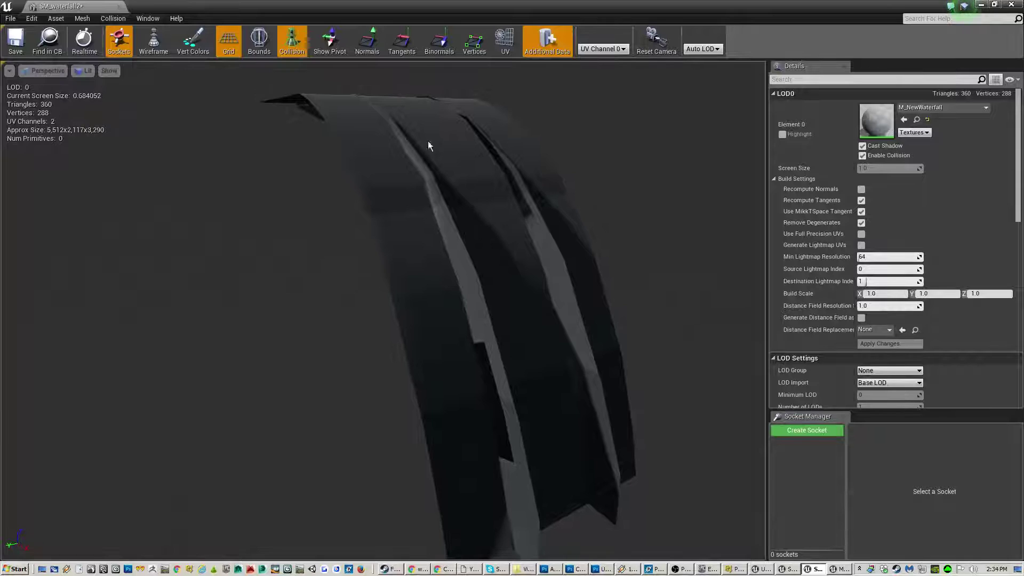
- Display the vertex colors on SM_waterfall2, inspect their distribution over the surface and side strips, and close the mesh editor
left_click(190, 45)
left_click_drag(373, 213, 406, 299)
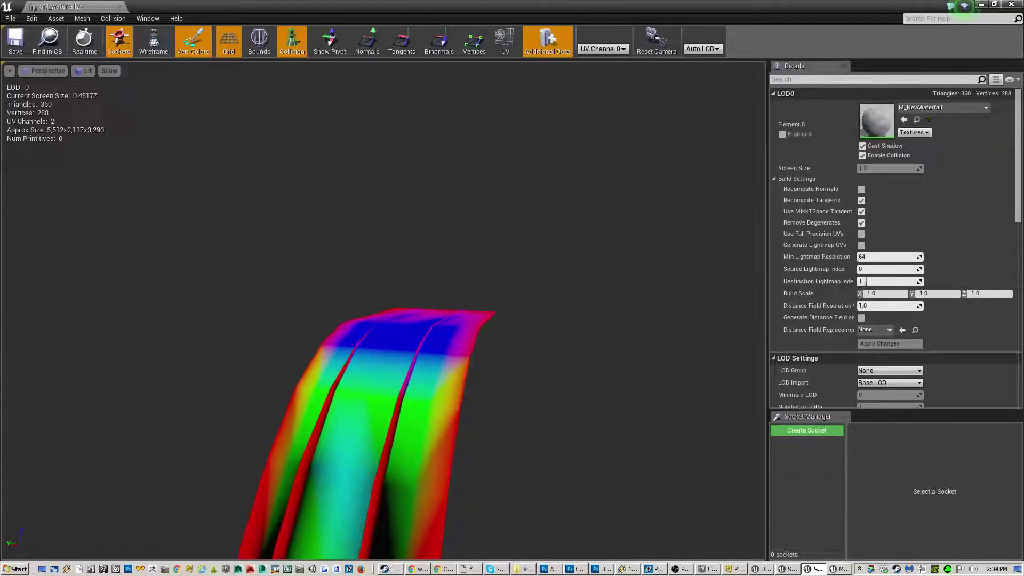
left_click_drag(149, 238, 197, 224)
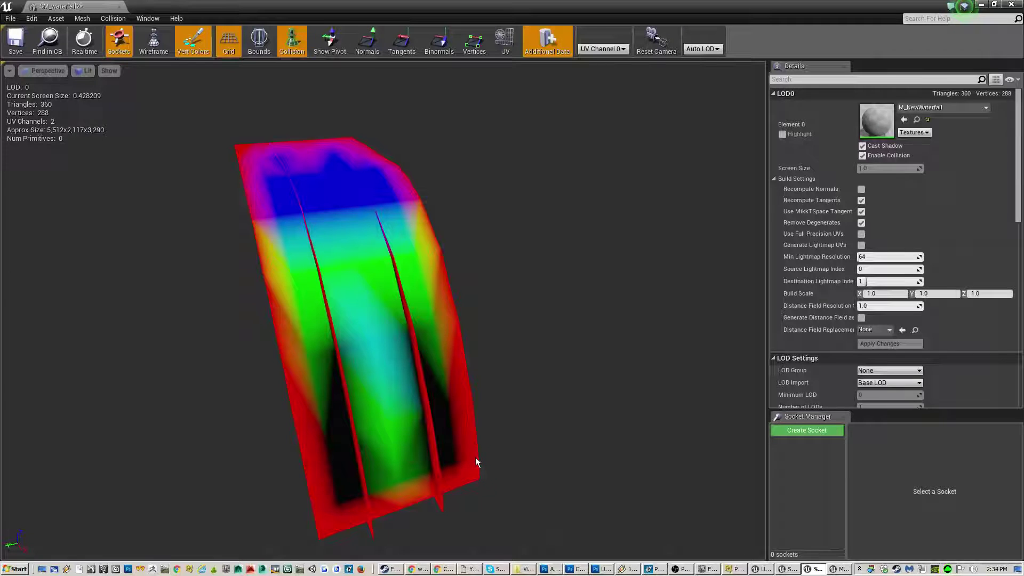
left_click_drag(475, 456, 516, 489)
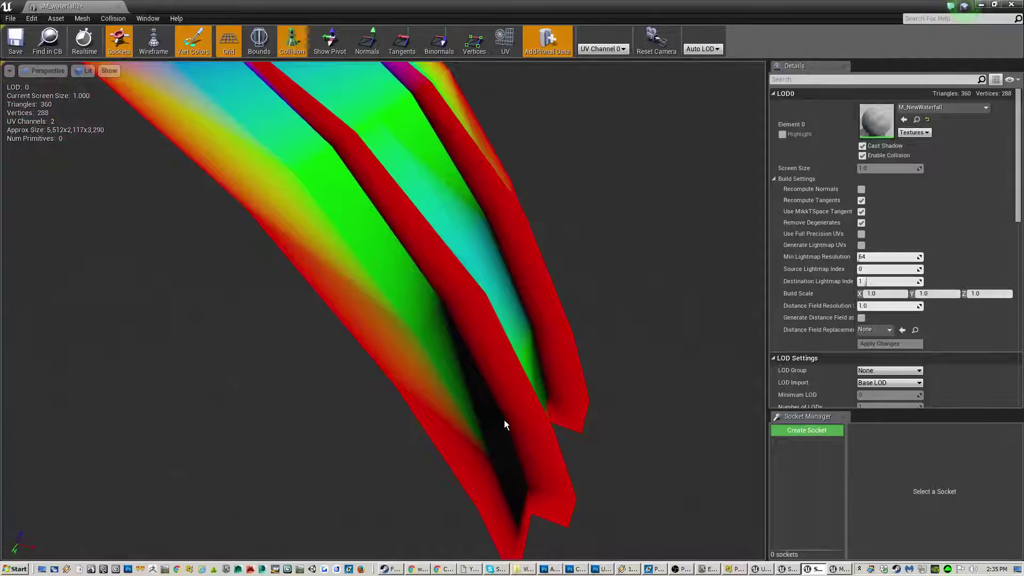
left_click_drag(298, 114, 154, 116, "alt")
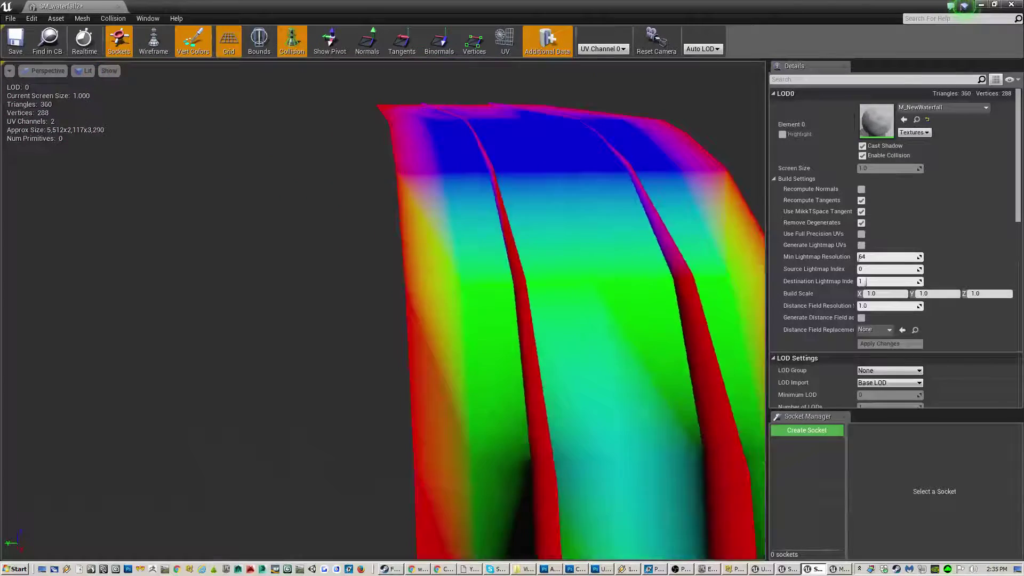
left_click_drag(341, 121, 353, 158)
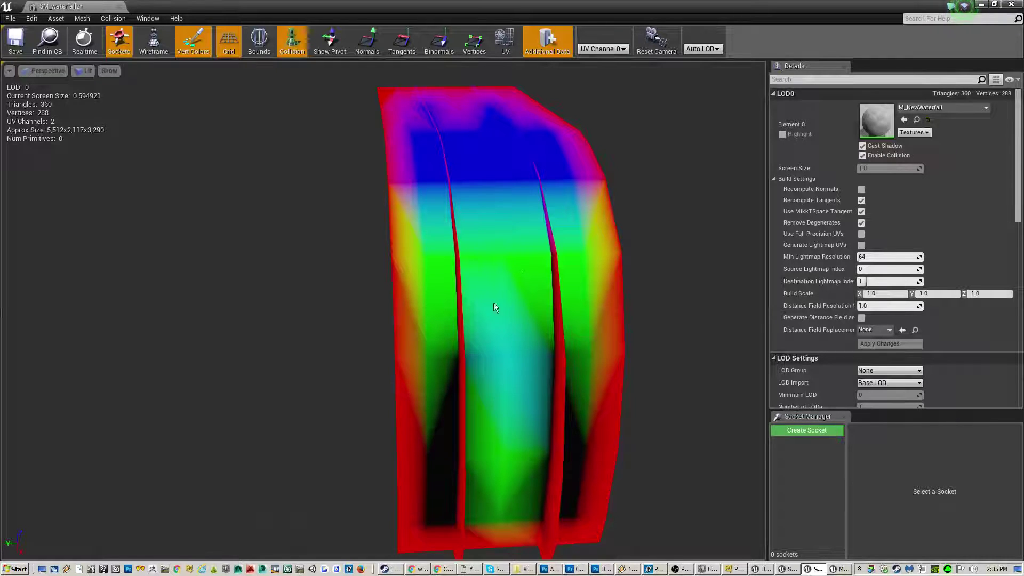
left_click_drag(516, 323, 467, 291)
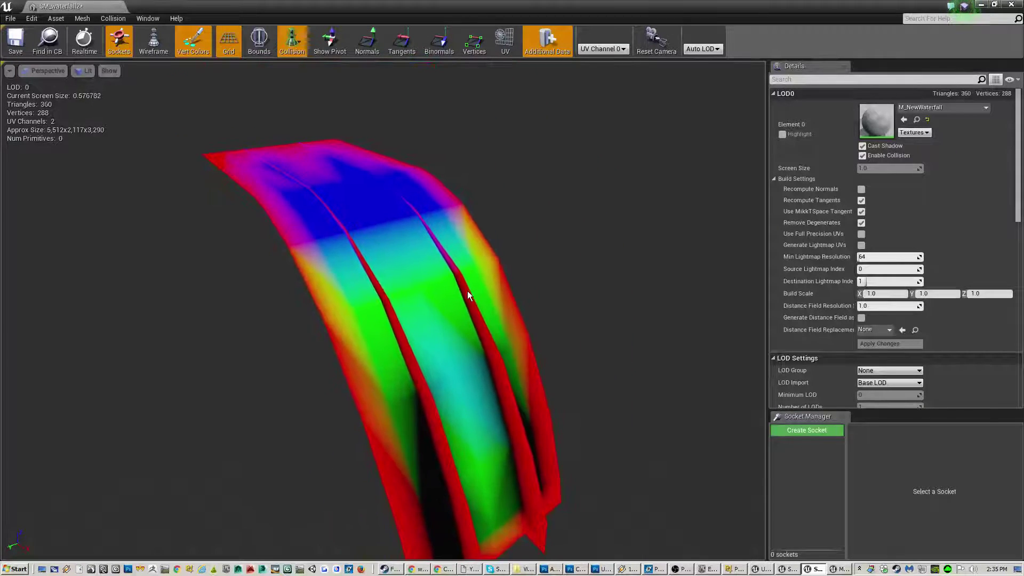
left_click(116, 7)
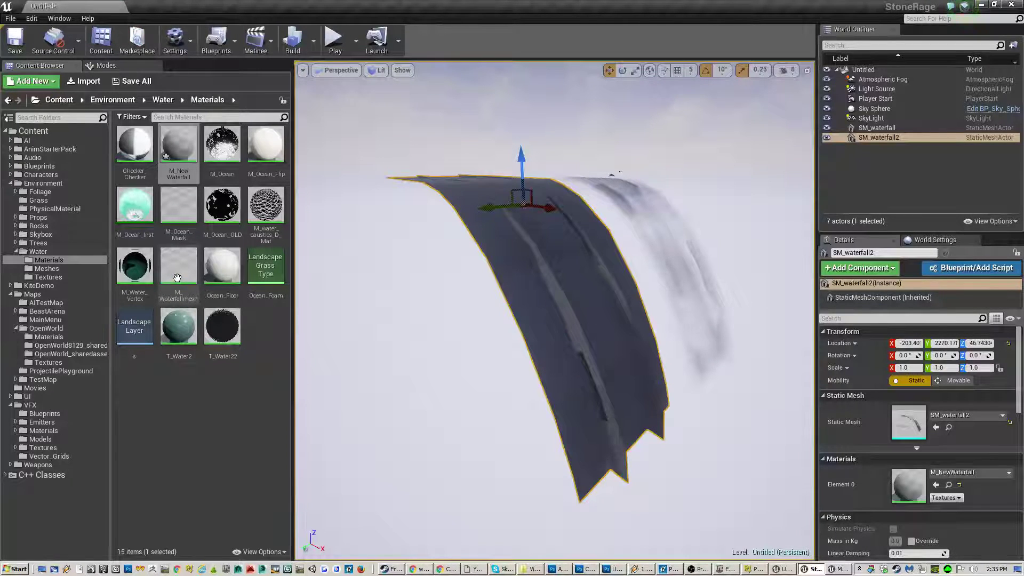
- Open the M_NewWaterfall material and add a Vertex Color node to its graph
double_click(190, 145)
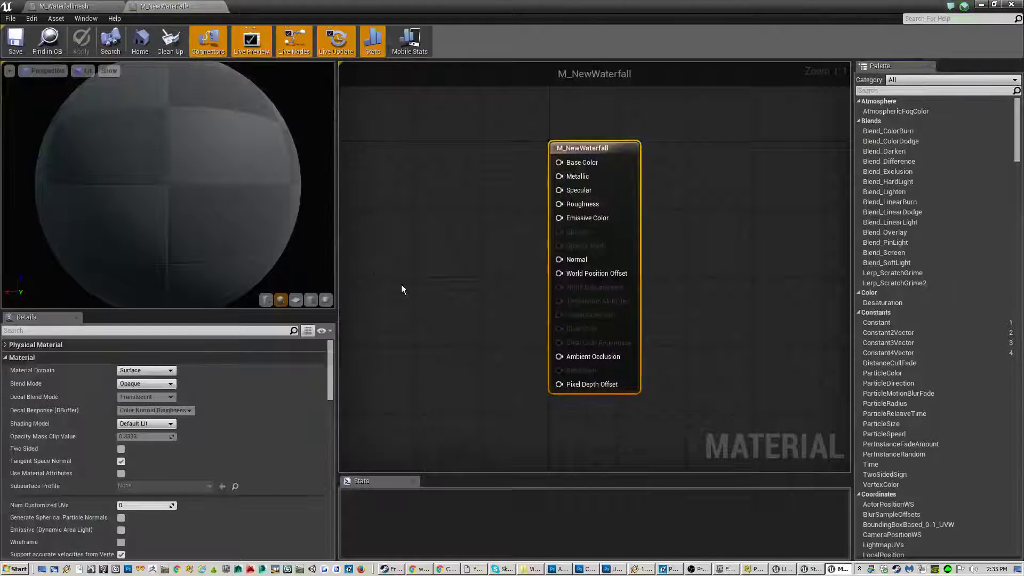
right_click_drag(401, 283, 515, 288)
scroll(523, 288, "down", 3)
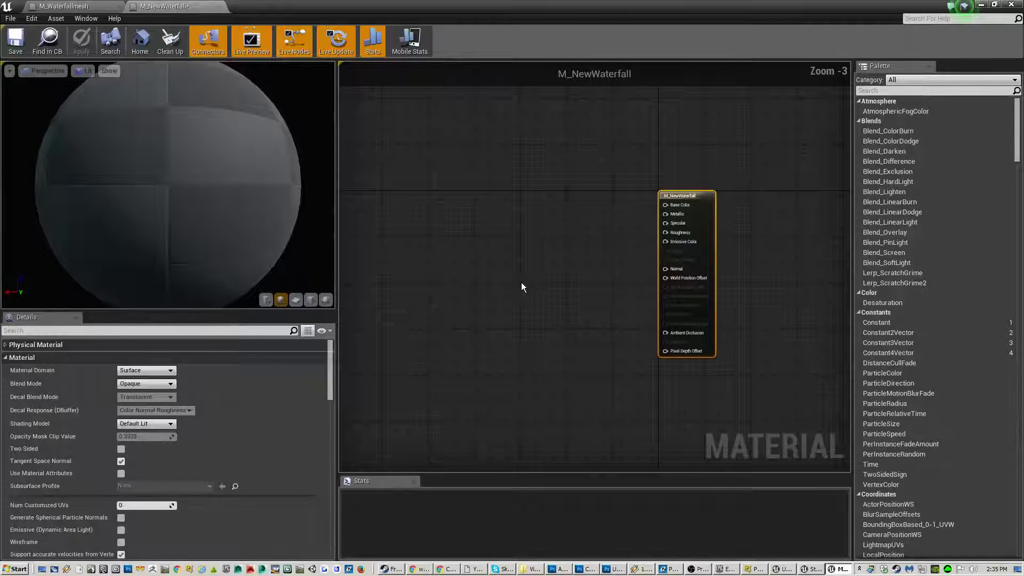
right_click(538, 232)
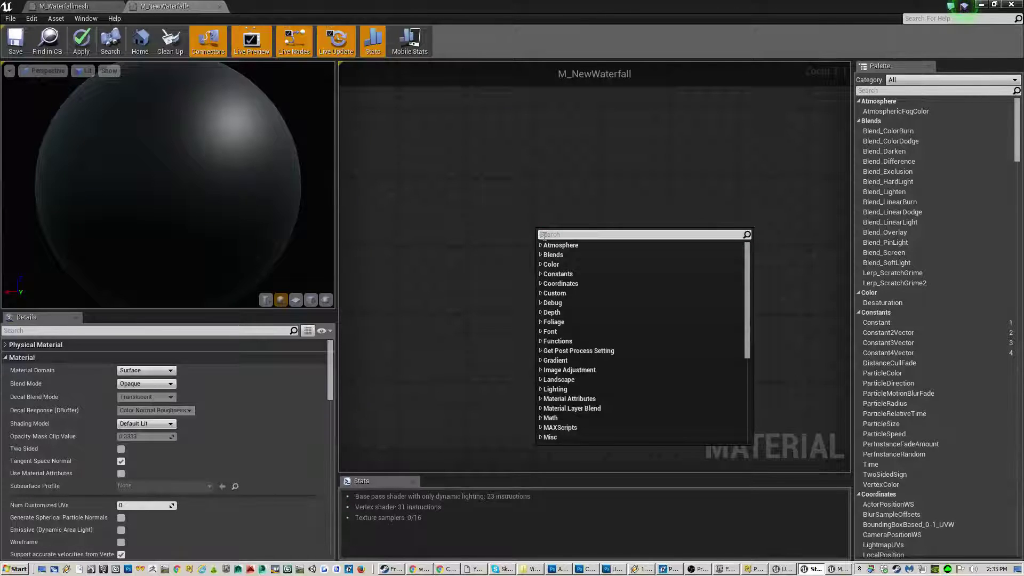
type("vertex")
key("Return")
scroll(698, 288, "down", 3)
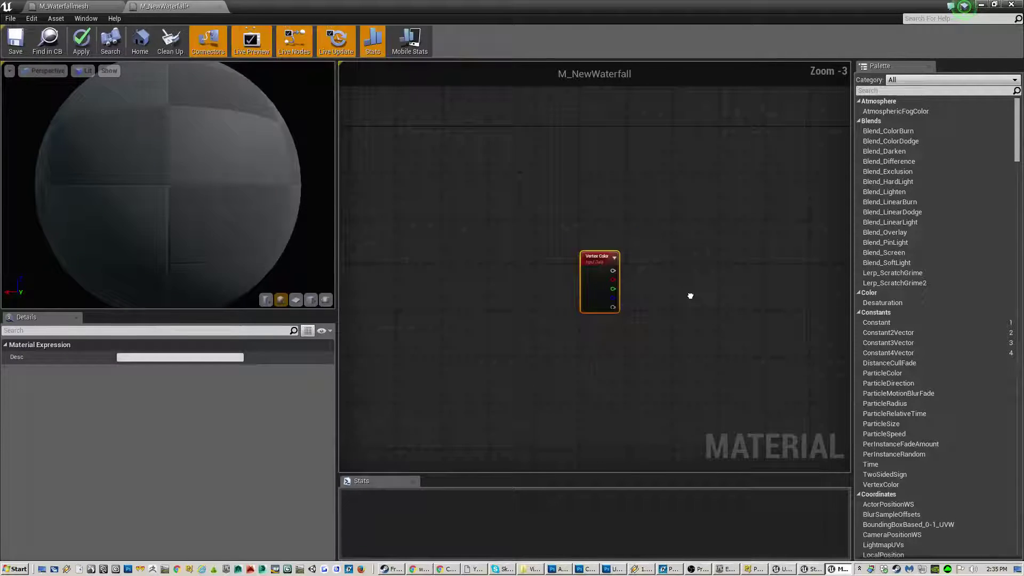
right_click_drag(688, 295, 573, 377)
scroll(574, 375, "down", 1)
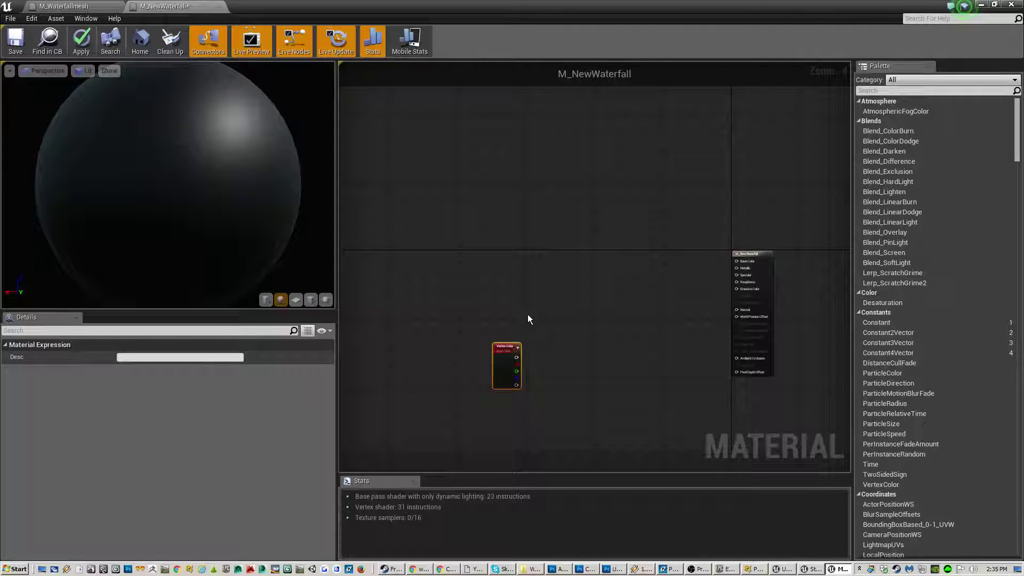
- Add three Constant3Vector nodes above the Vertex Color node and space the lower two apart
left_click(514, 273)
left_click(525, 238)
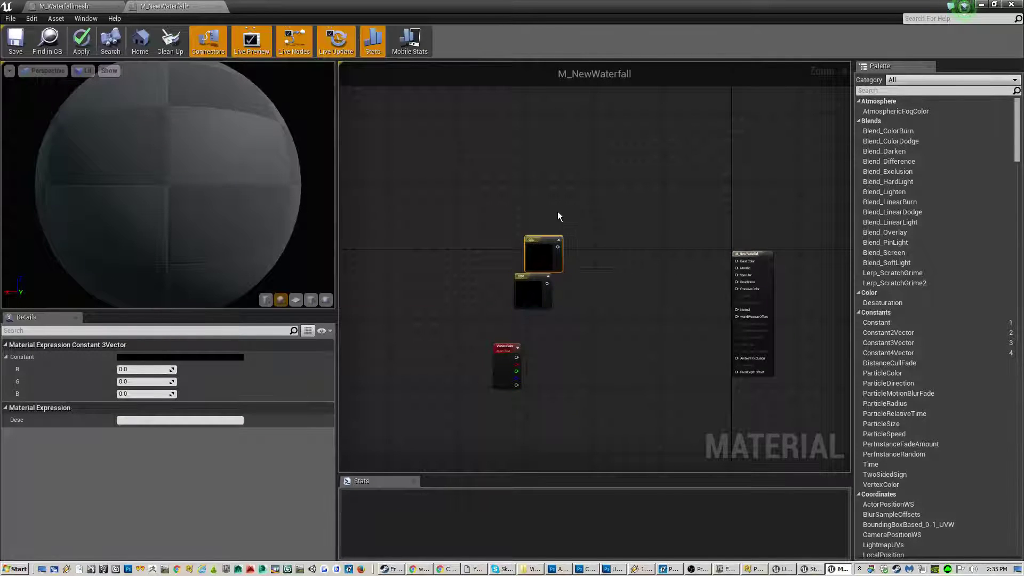
left_click(558, 214)
left_click_drag(538, 252, 531, 252)
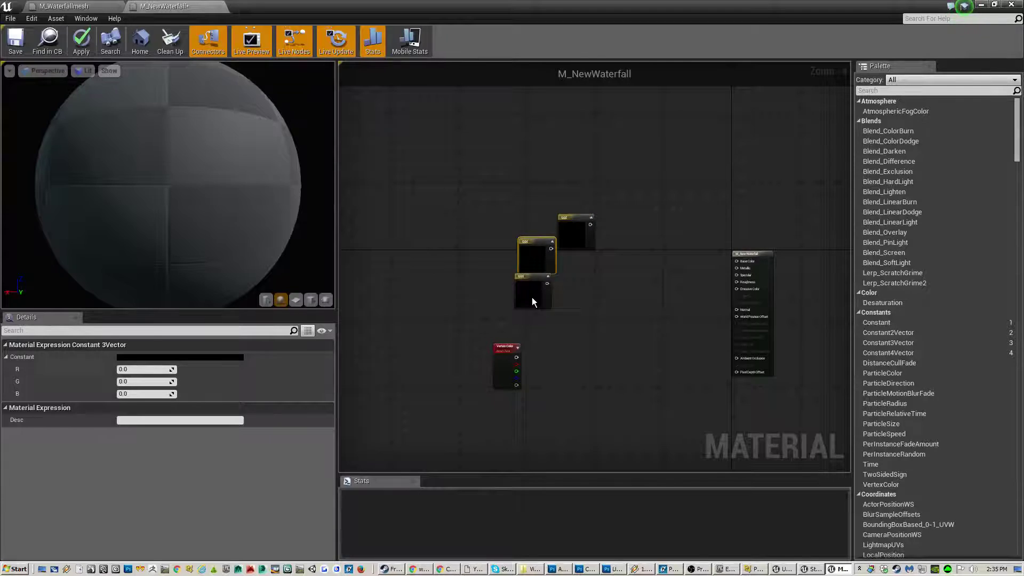
left_click_drag(533, 296, 528, 300)
- Set the middle Constant3Vector to a pinkish red with R 1.0, G 0.0 and B 0.129
left_click(539, 254)
left_click(140, 354)
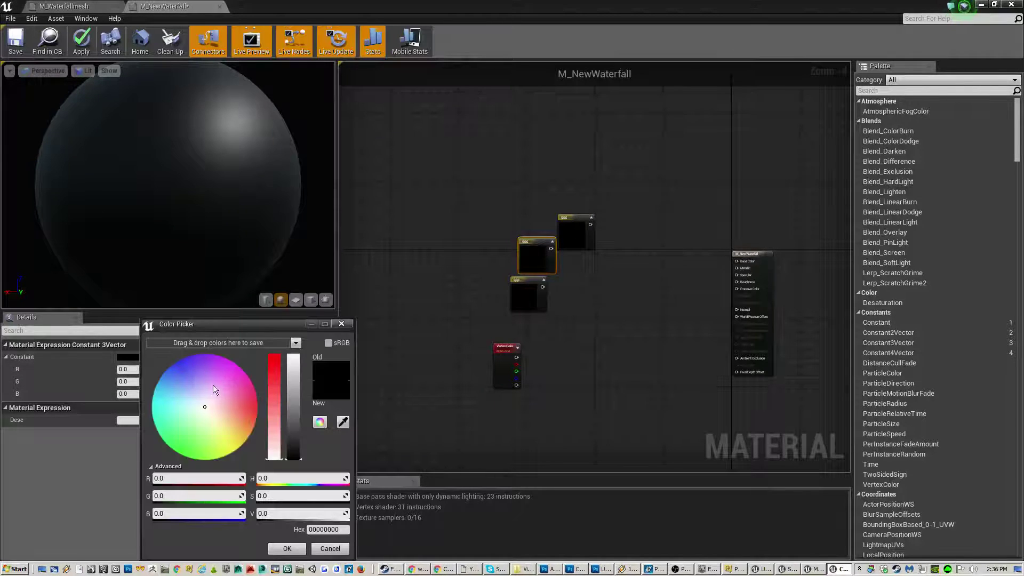
left_click(259, 400)
left_click(297, 372)
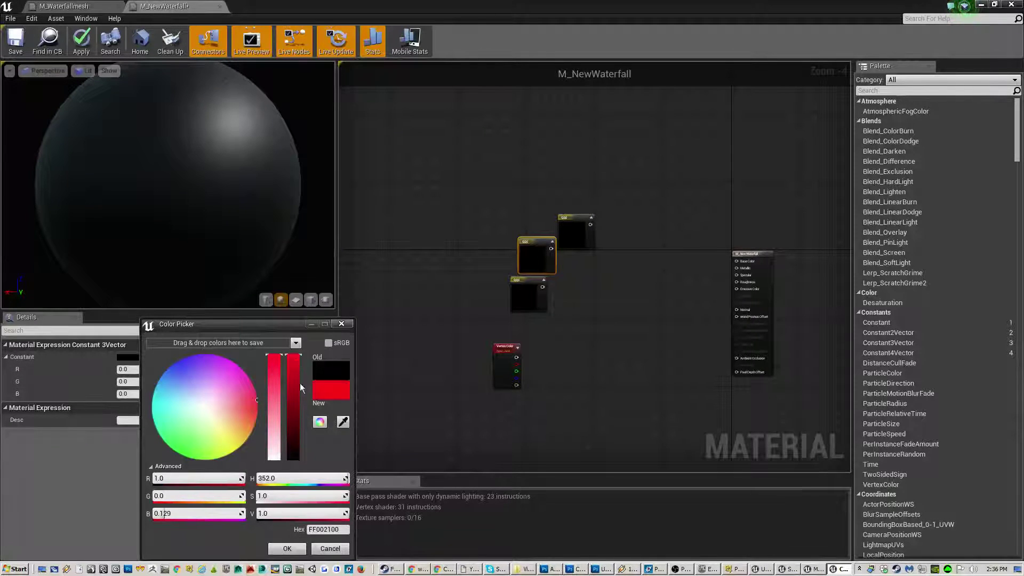
left_click(288, 547)
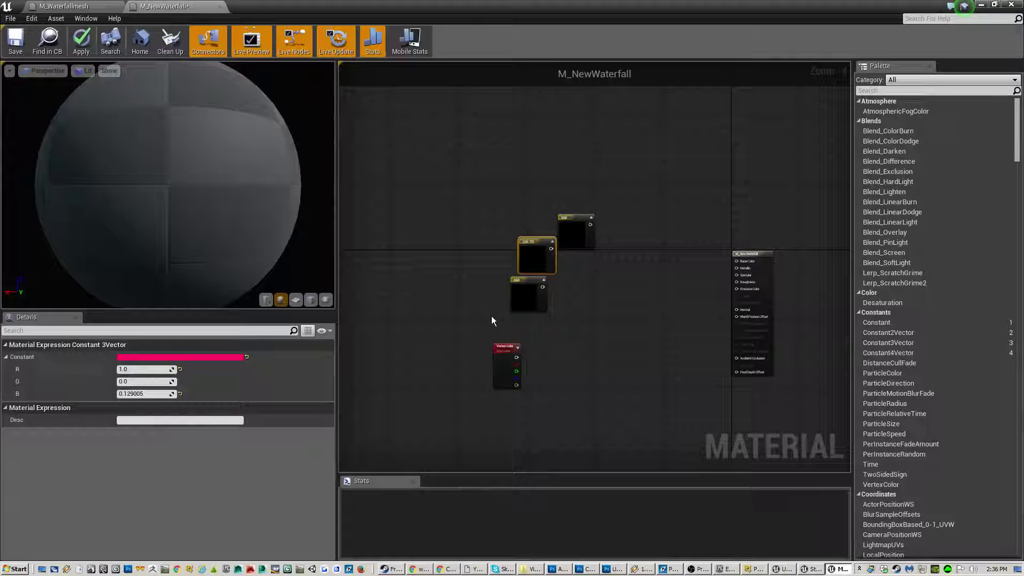
- Set the lowest Constant3Vector to a bright blue with R 0.029, G 0.102 and B 0.995
left_click(523, 295)
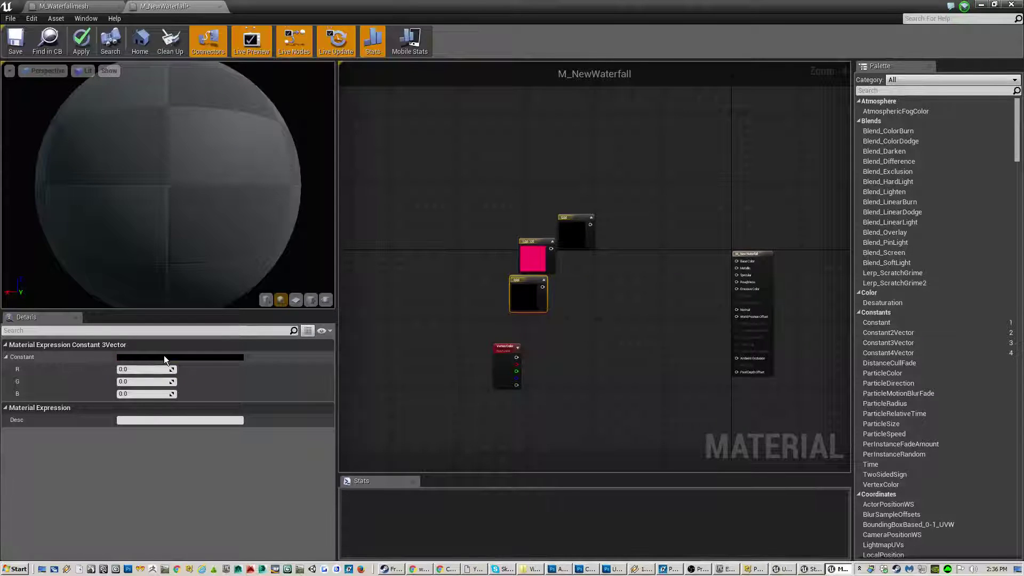
left_click(164, 357)
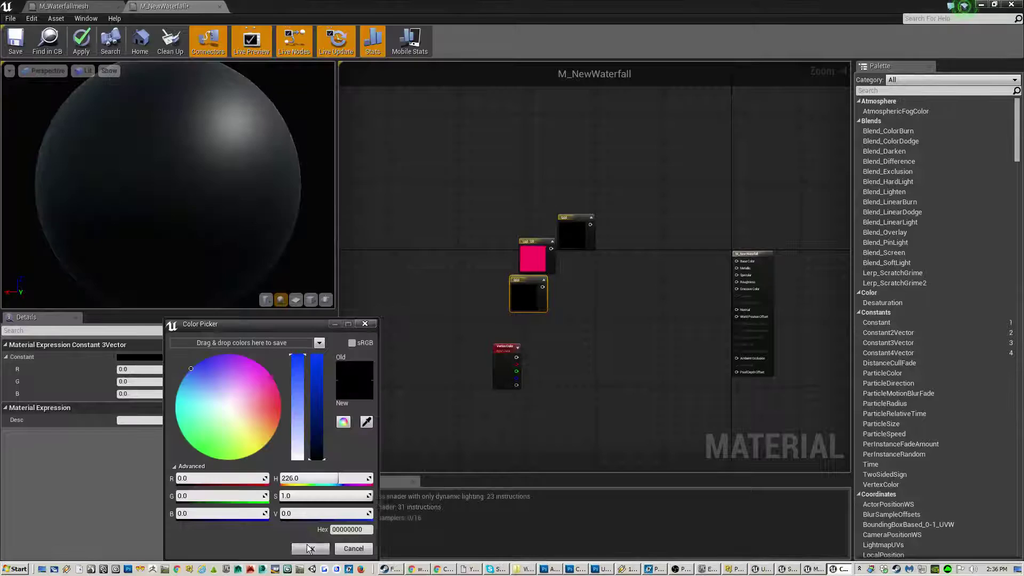
left_click(546, 296)
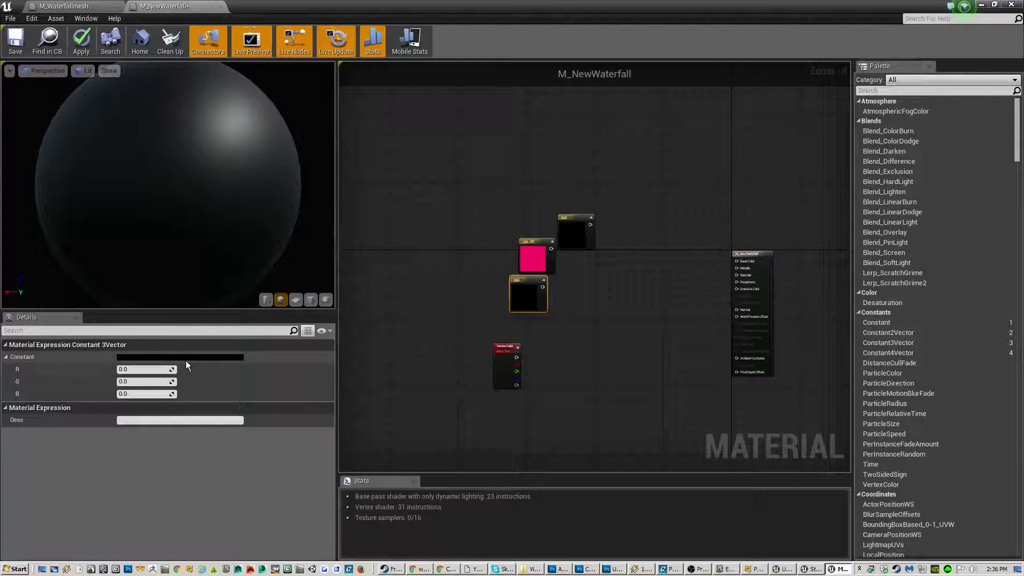
left_click(185, 357)
left_click(224, 368)
left_click(342, 379)
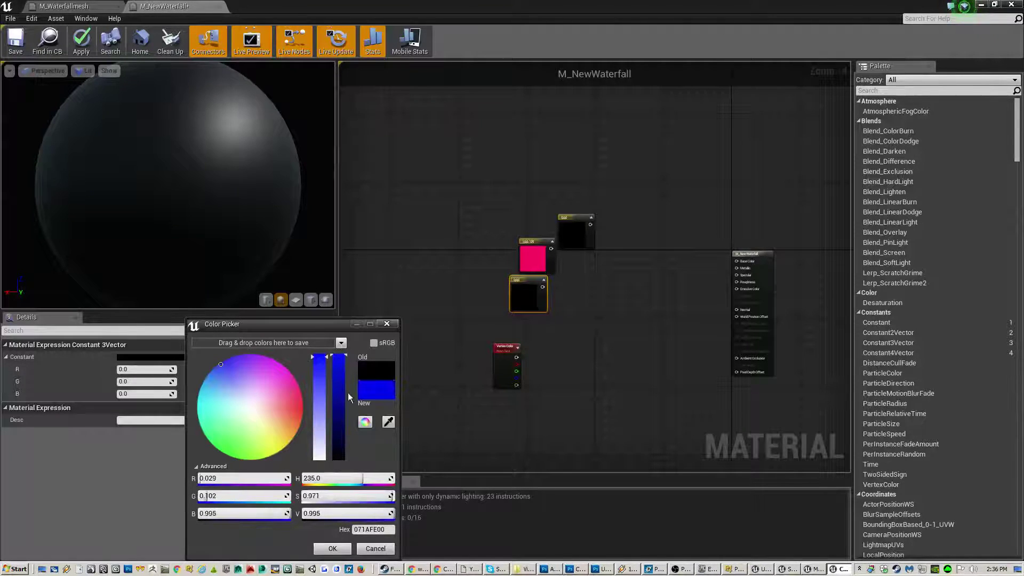
left_click(332, 548)
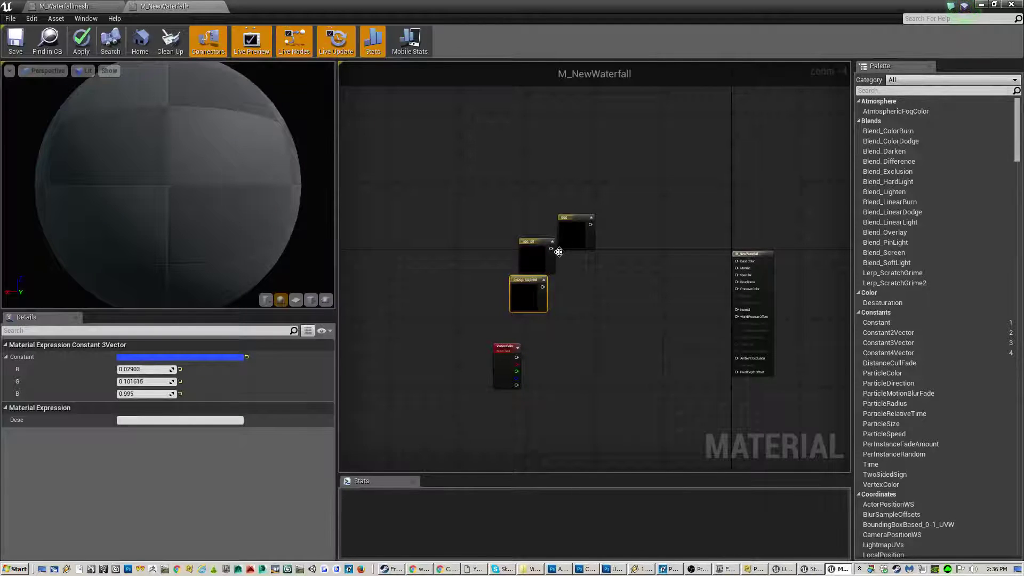
- Set the topmost Constant3Vector to a bright green with R 0.015, G 0.955 and B 0.205
left_click(572, 234)
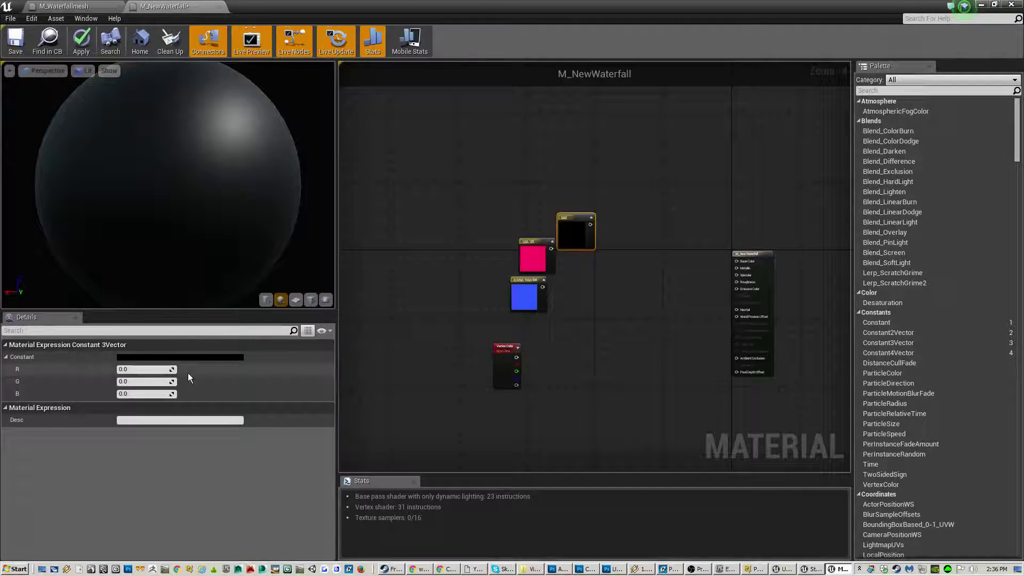
left_click(155, 357)
left_click(191, 434)
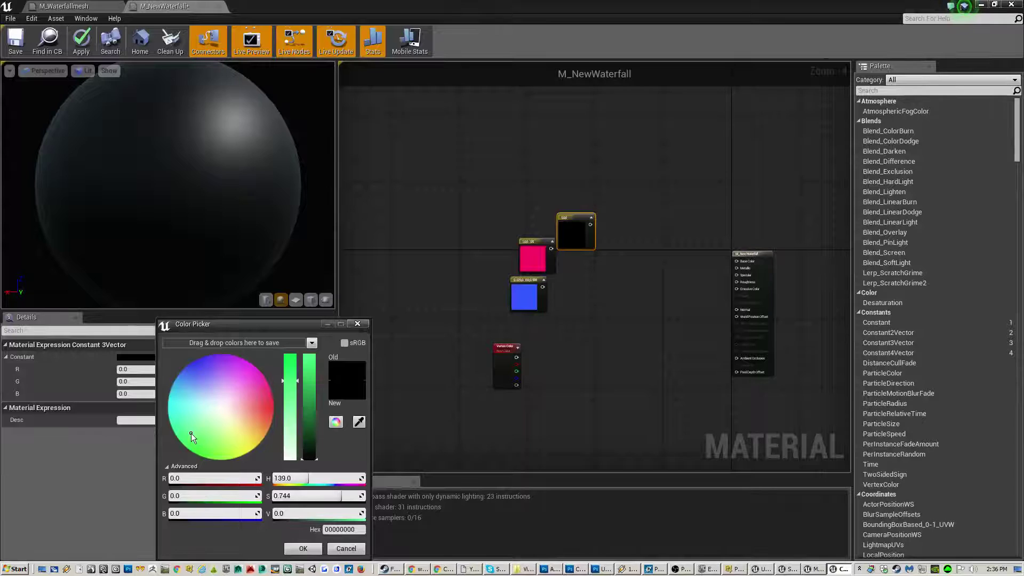
mouse_move(191, 433)
left_mouse_down()
mouse_move(188, 423)
mouse_move(184, 443)
left_mouse_up()
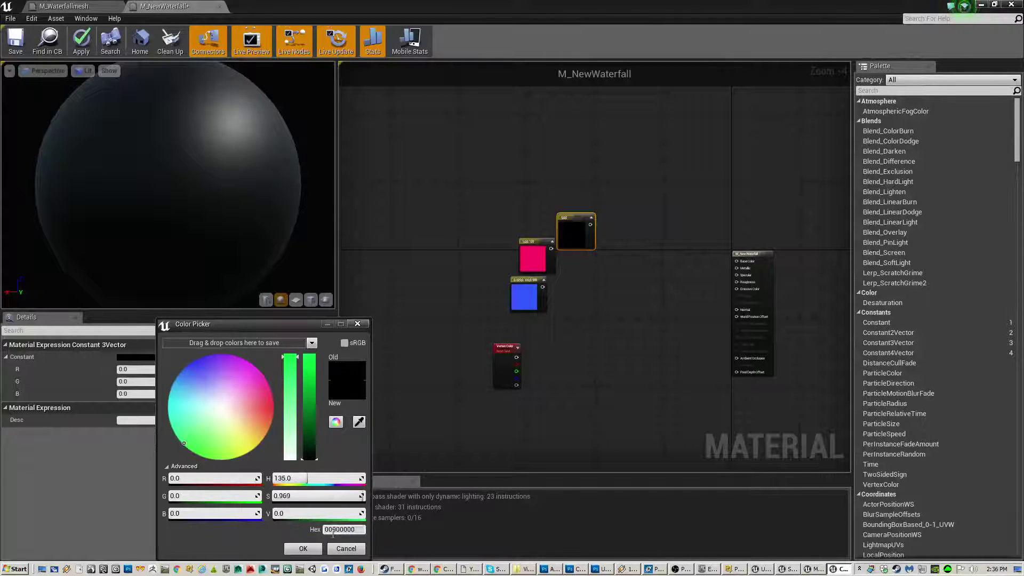
left_click(303, 548)
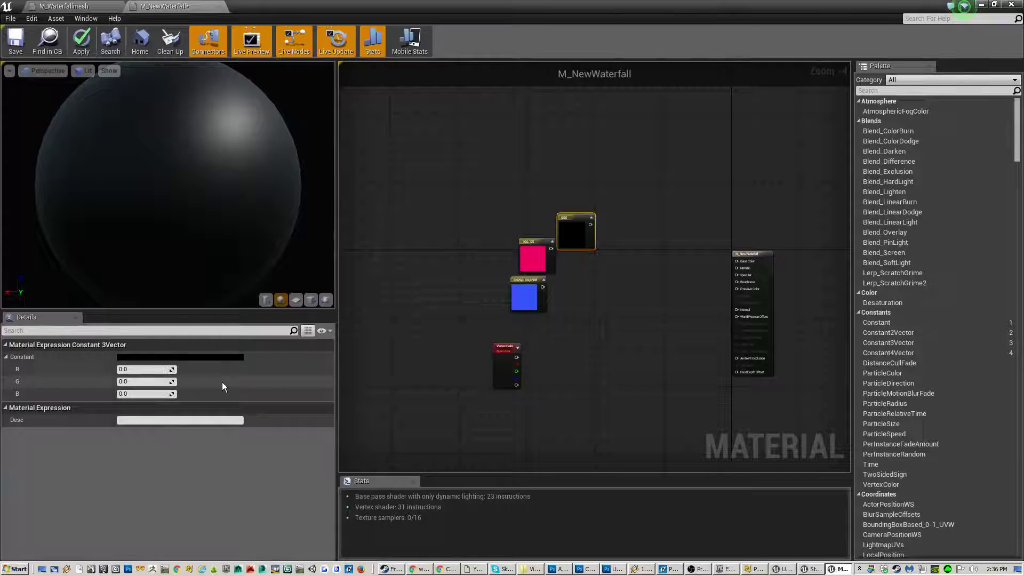
left_click(173, 358)
left_click(199, 445)
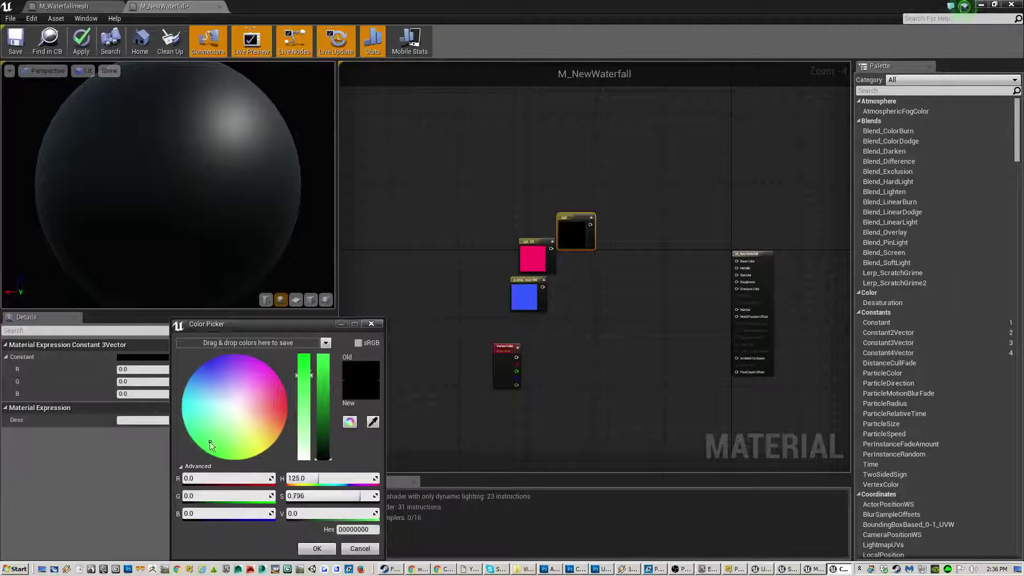
left_click(323, 359)
left_click(305, 549)
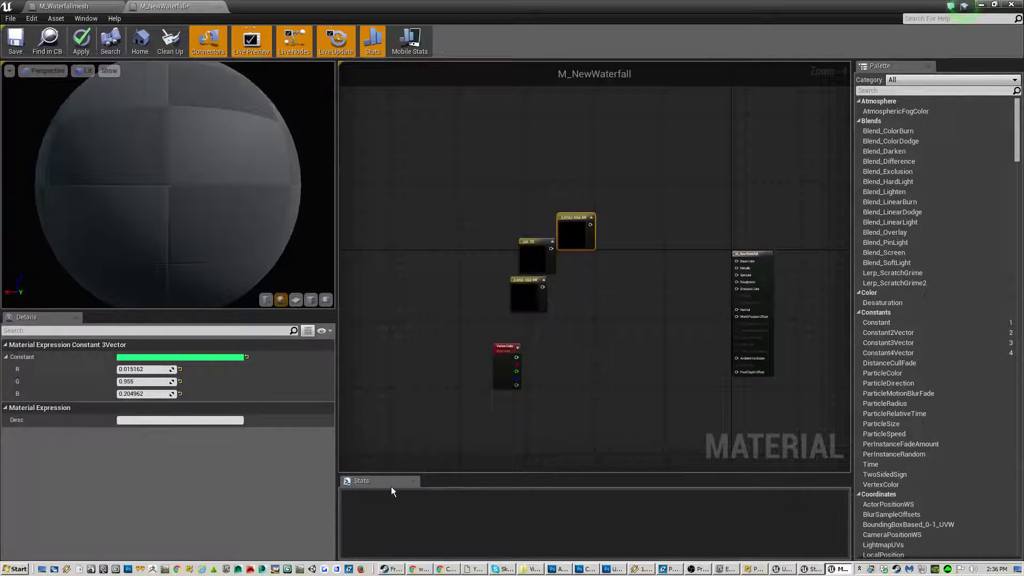
- Space out the green, pink and blue color nodes in a staggered column, with the Vertex Color node just beneath them
left_click_drag(534, 267, 552, 322)
left_click(555, 271)
left_click_drag(570, 225, 570, 228)
left_click(560, 292)
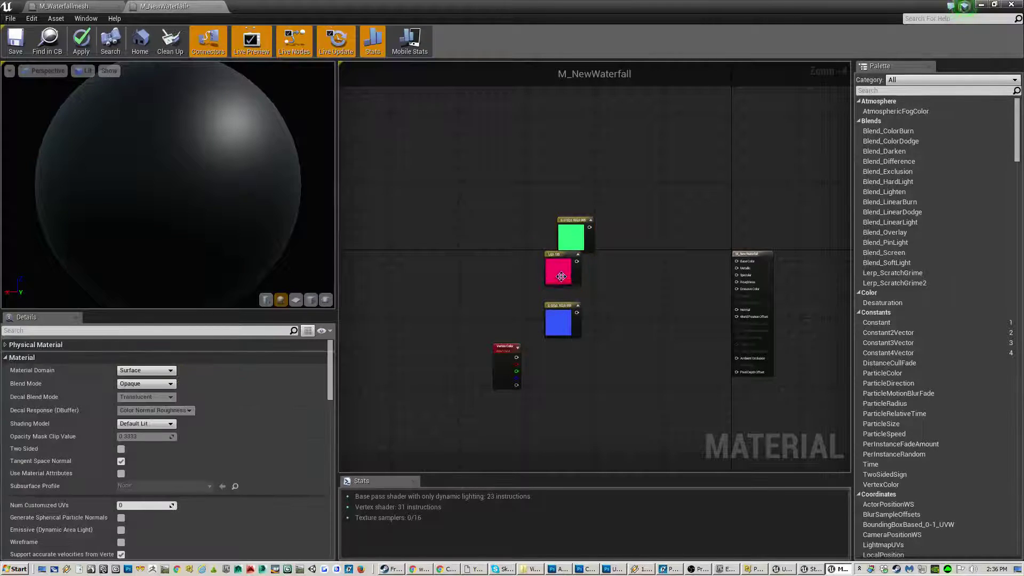
left_click_drag(563, 286, 559, 299)
left_click(563, 322)
left_click_drag(497, 372, 508, 377)
scroll(590, 379, "up", 1)
scroll(590, 384, "down", 1)
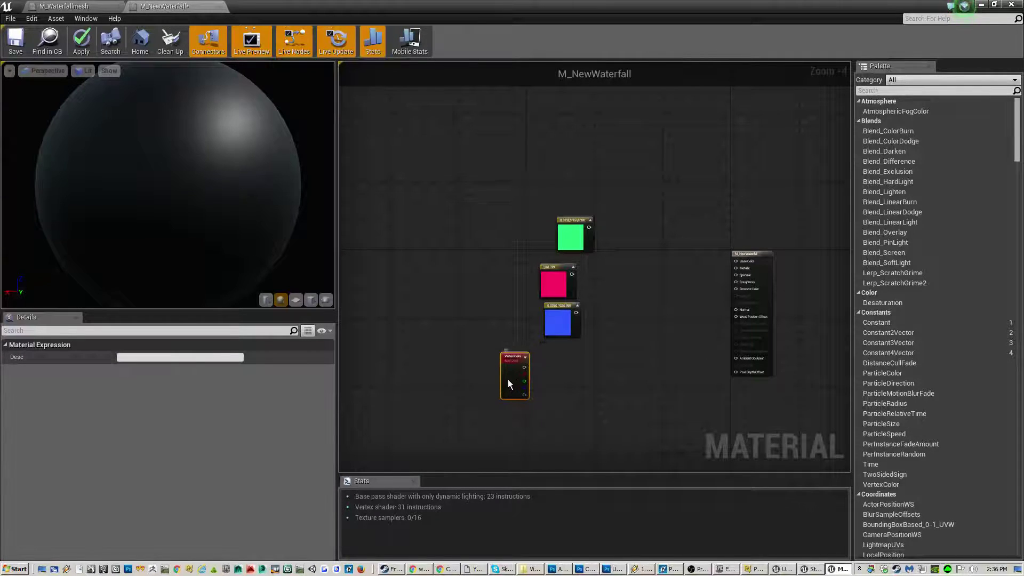
left_click_drag(507, 379, 512, 379)
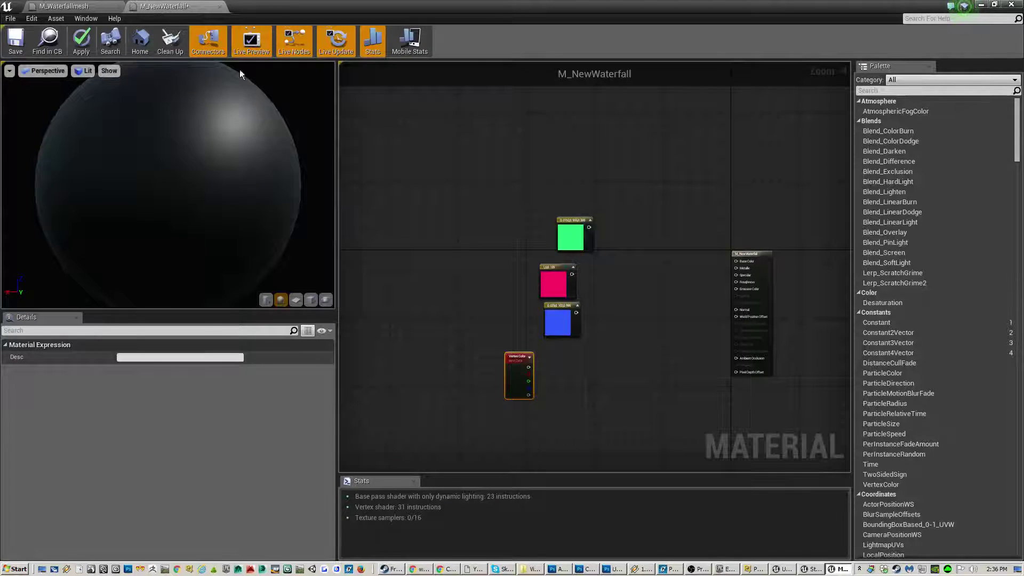
left_click(556, 240)
left_click_drag(552, 277, 544, 273)
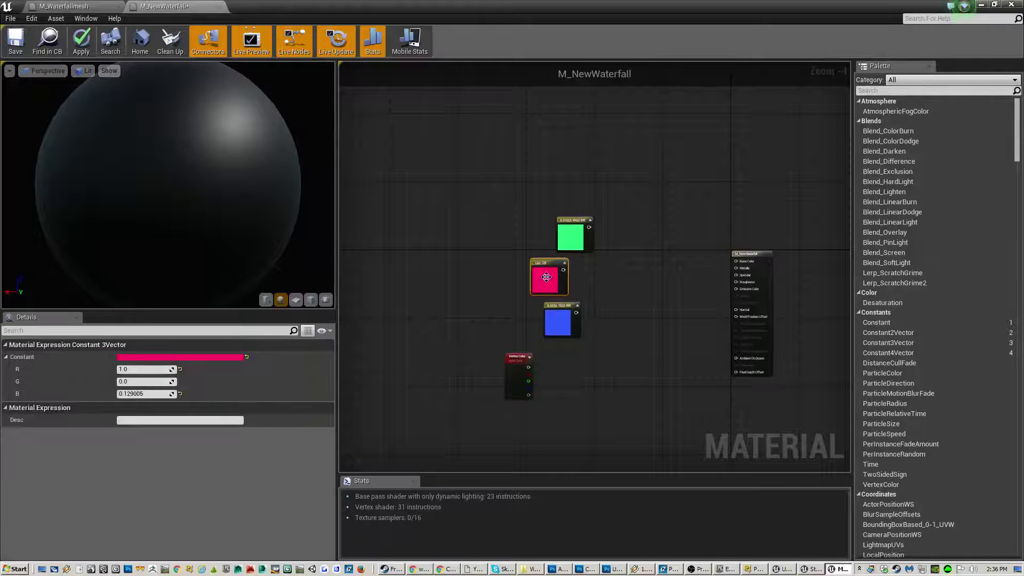
left_click_drag(559, 320, 545, 324)
- Add a single Linear Interpolate node between the color nodes and the material output node
left_click(638, 296)
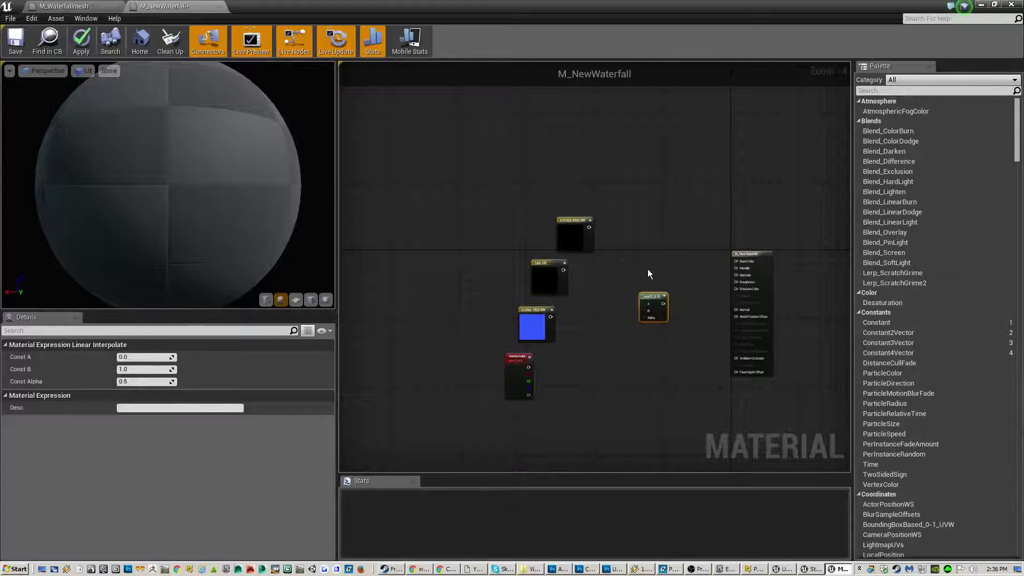
left_click(647, 245)
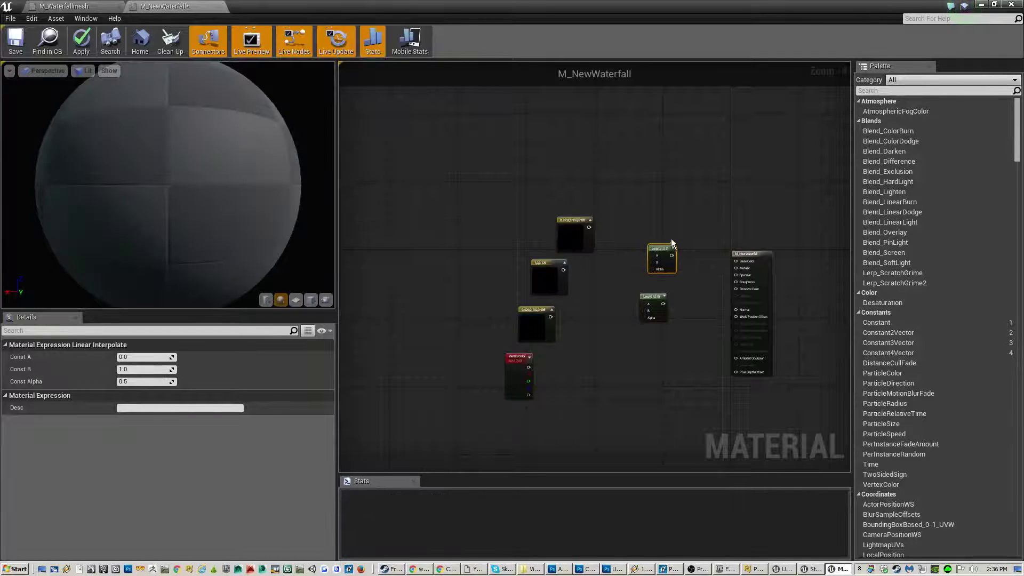
key("Delete")
left_click(654, 302)
scroll(655, 304, "up", 3)
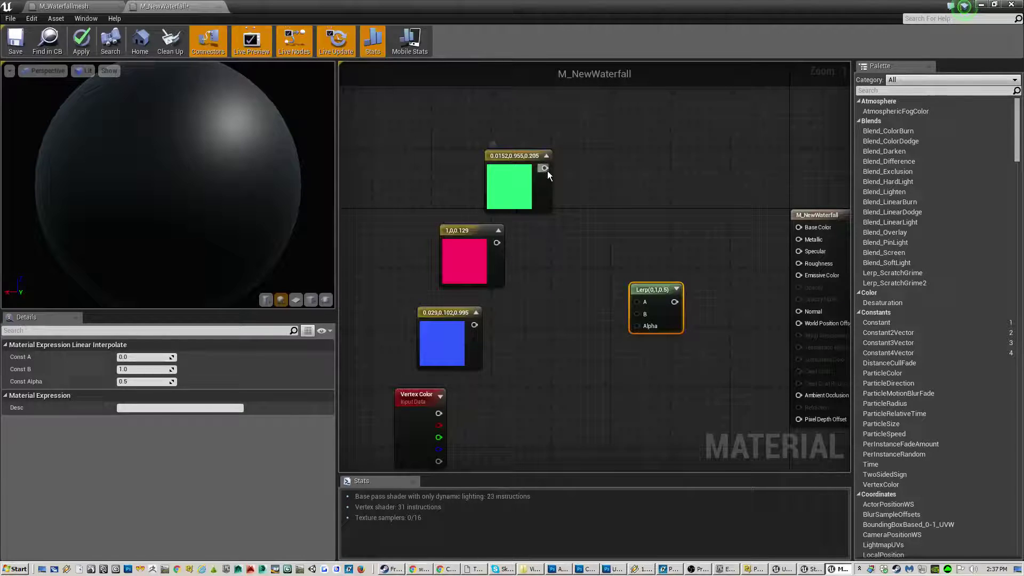
- Wire green to the Lerp's A, pink to B, Vertex Color's green channel to Alpha and the result to Base Color, and save
left_click_drag(603, 295, 635, 301)
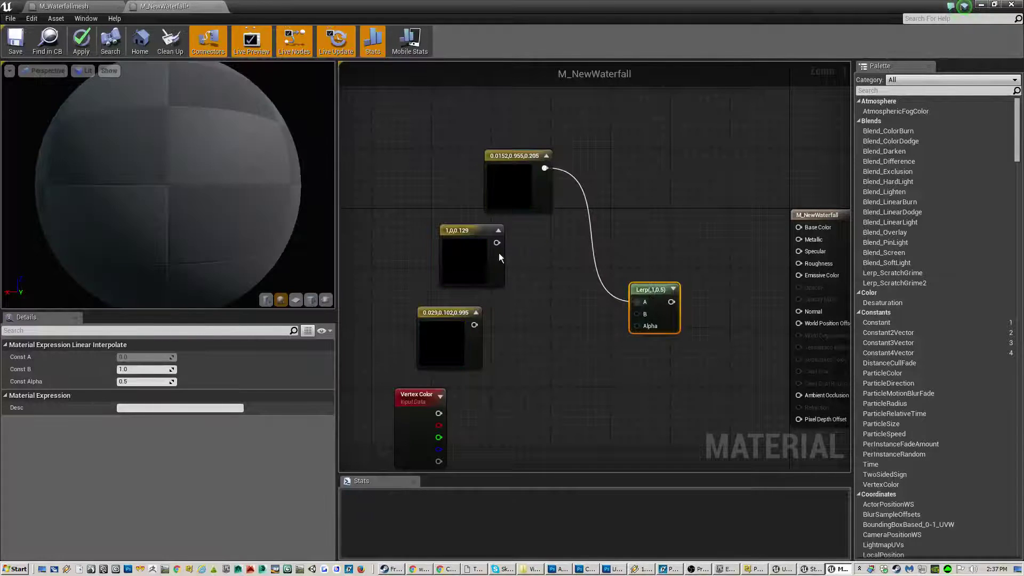
left_click_drag(496, 243, 631, 318)
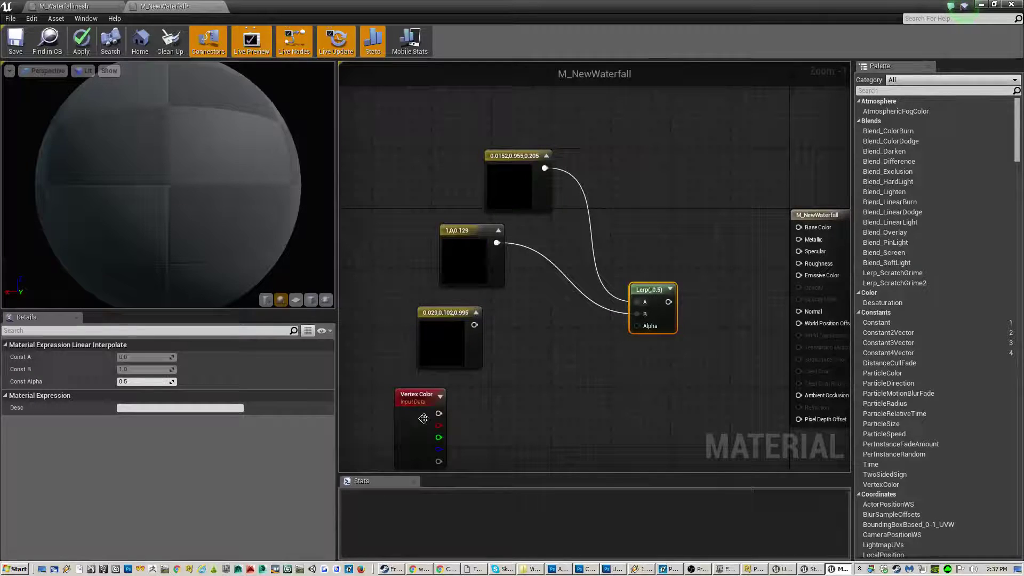
left_click_drag(438, 439, 633, 331)
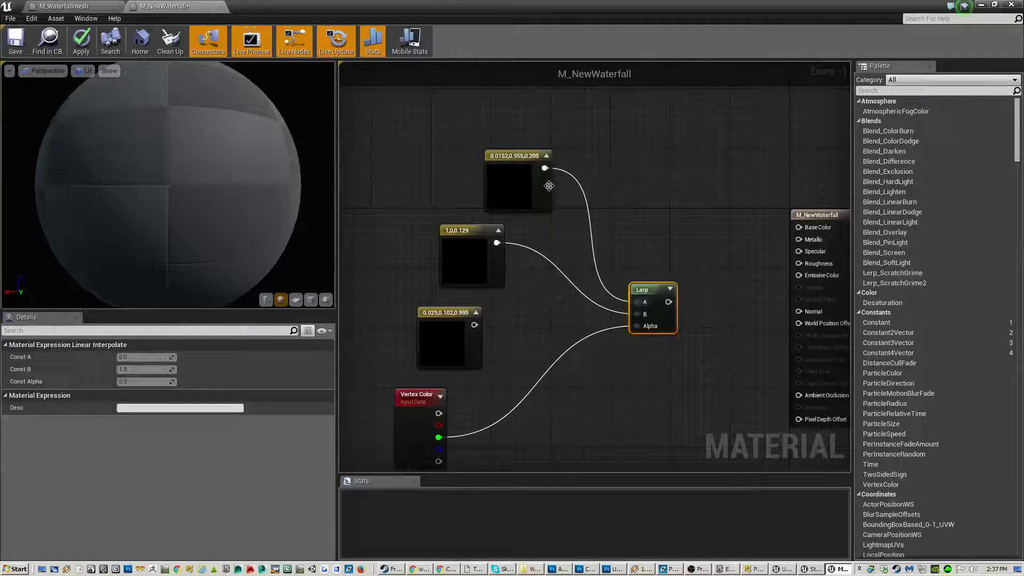
left_click_drag(668, 302, 797, 226)
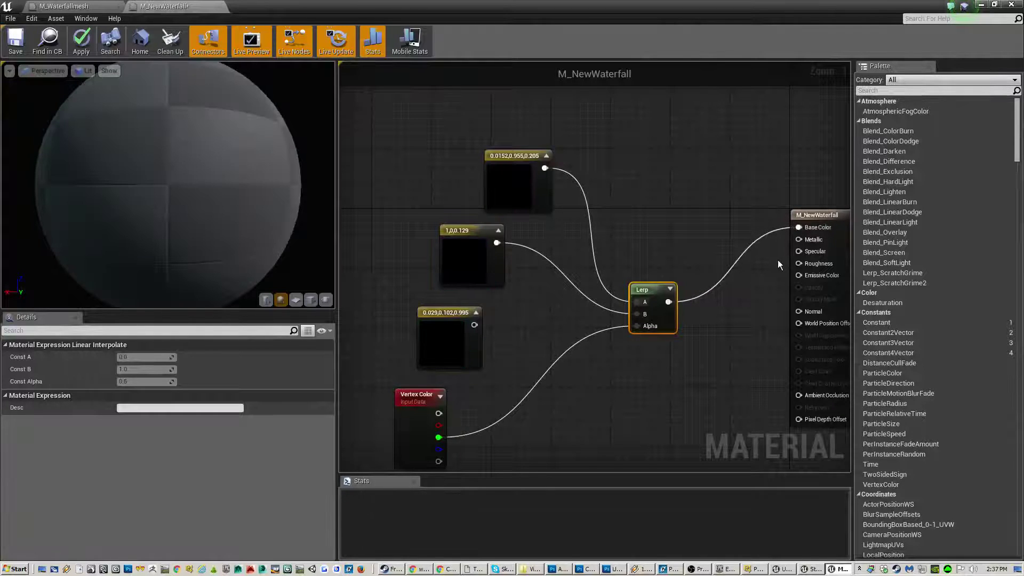
left_click(16, 43)
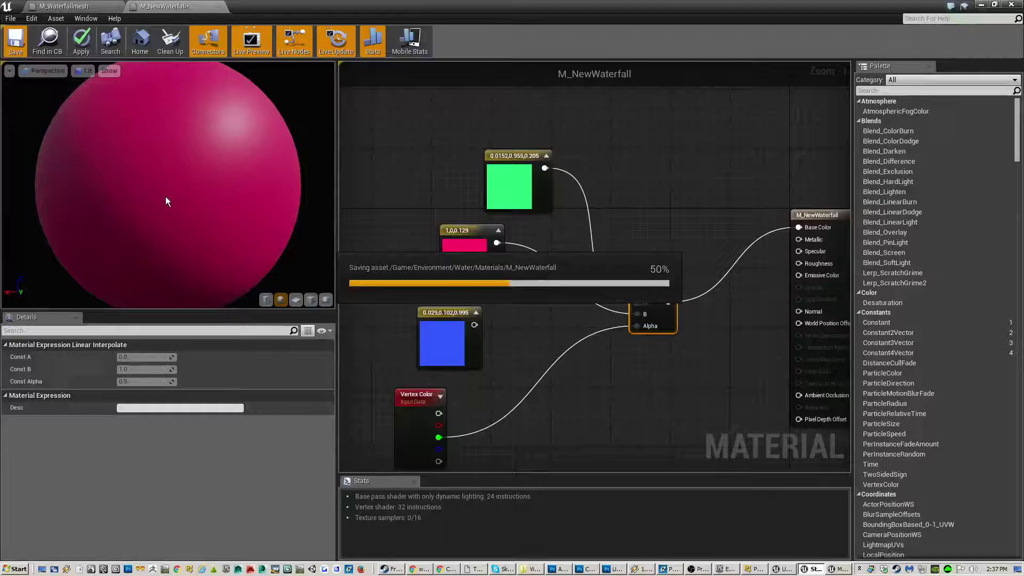
- Close the M_Waterfallmesh material without applying its changes
left_click(86, 7)
left_click(119, 7)
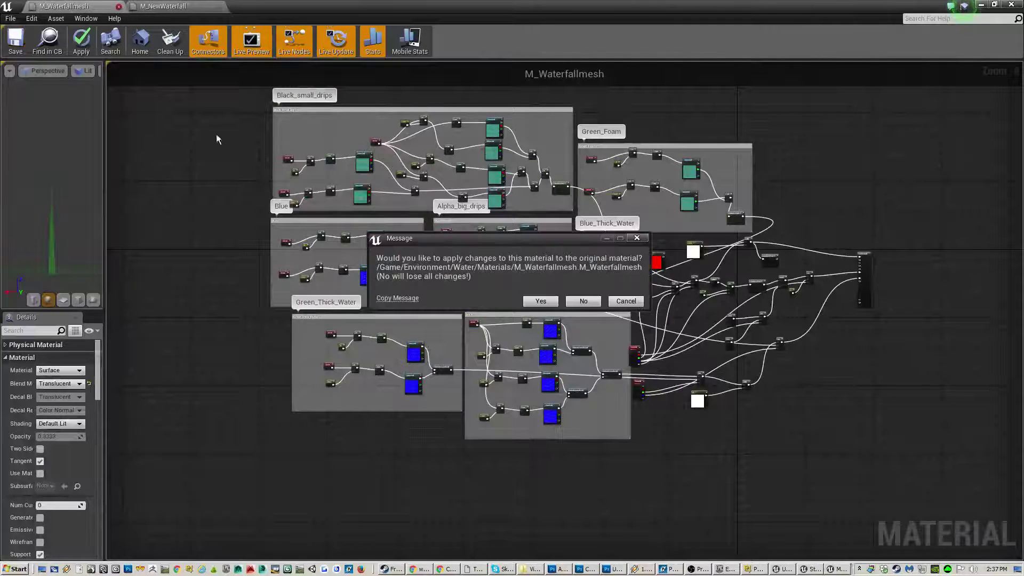
left_click(570, 300)
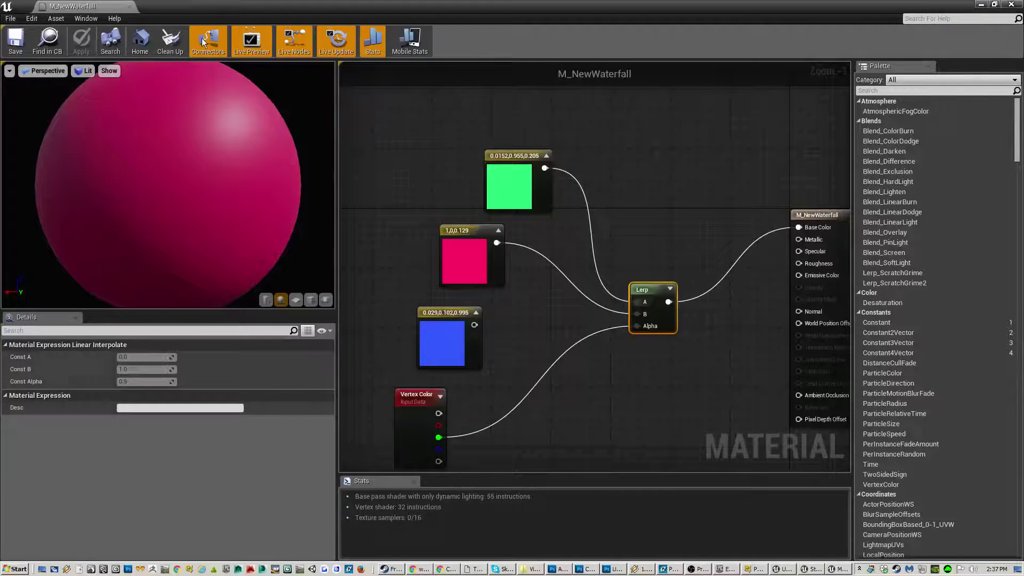
- Get the material editor out of the way and inspect the color blend on SM_waterfall2 in the level viewport
left_click(994, 4)
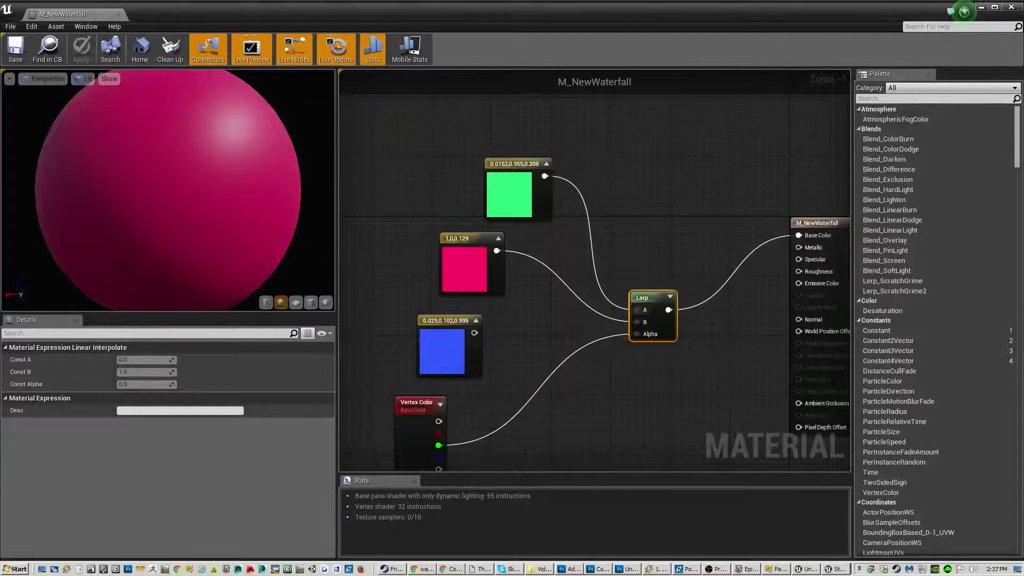
left_click(982, 9)
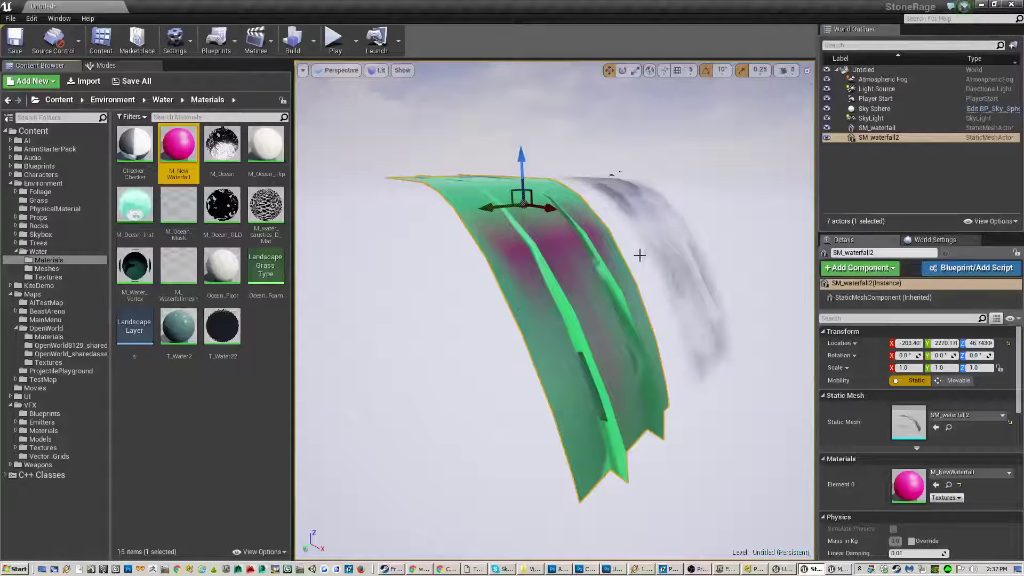
mouse_move(639, 255)
right_mouse_down()
mouse_move(656, 240)
mouse_move(618, 224)
mouse_move(469, 251)
mouse_move(656, 256)
mouse_move(640, 258)
right_mouse_up()
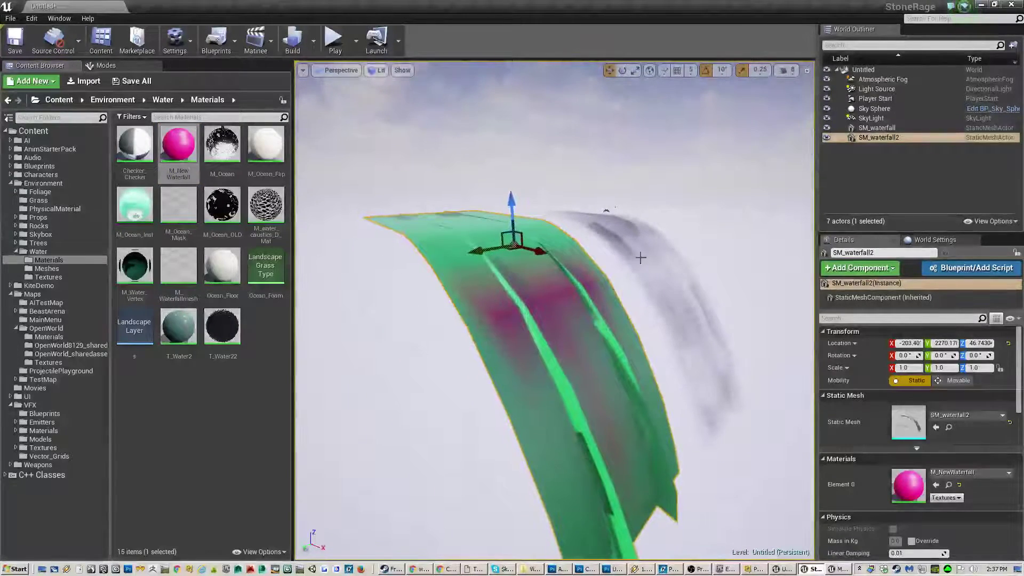
right_click_drag(534, 389, 351, 403)
left_click_drag(682, 262, 704, 263)
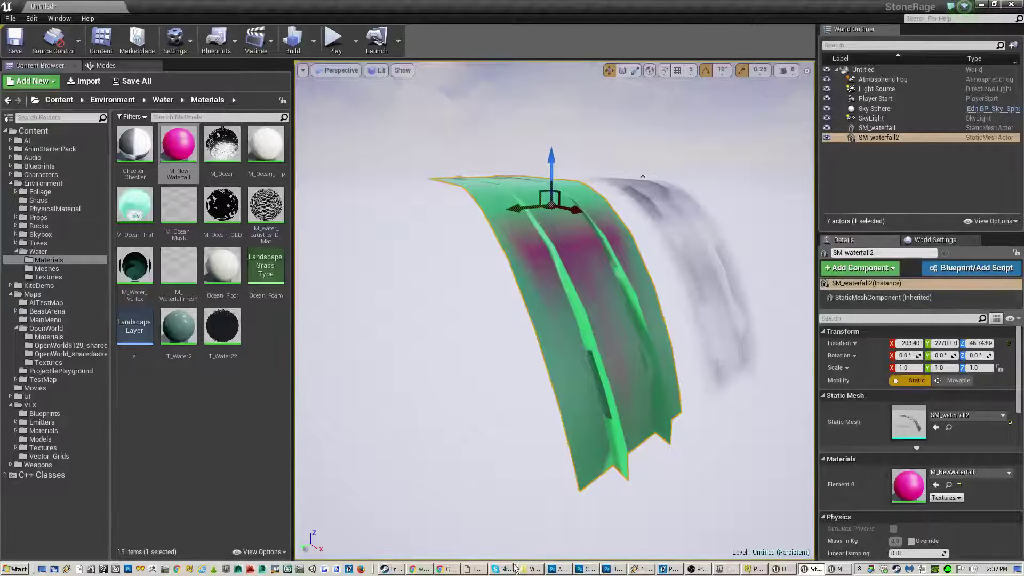
- Return to the M_NewWaterfall graph, add a second Lerp node near the first, and reposition it and the pink color node
left_click(838, 568)
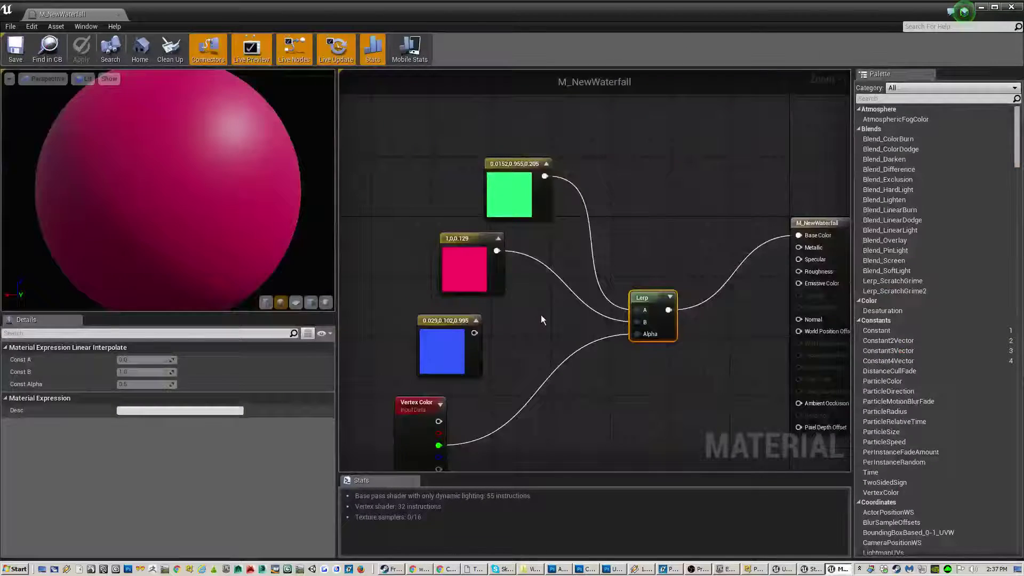
right_click_drag(605, 407, 578, 345)
left_click(605, 330)
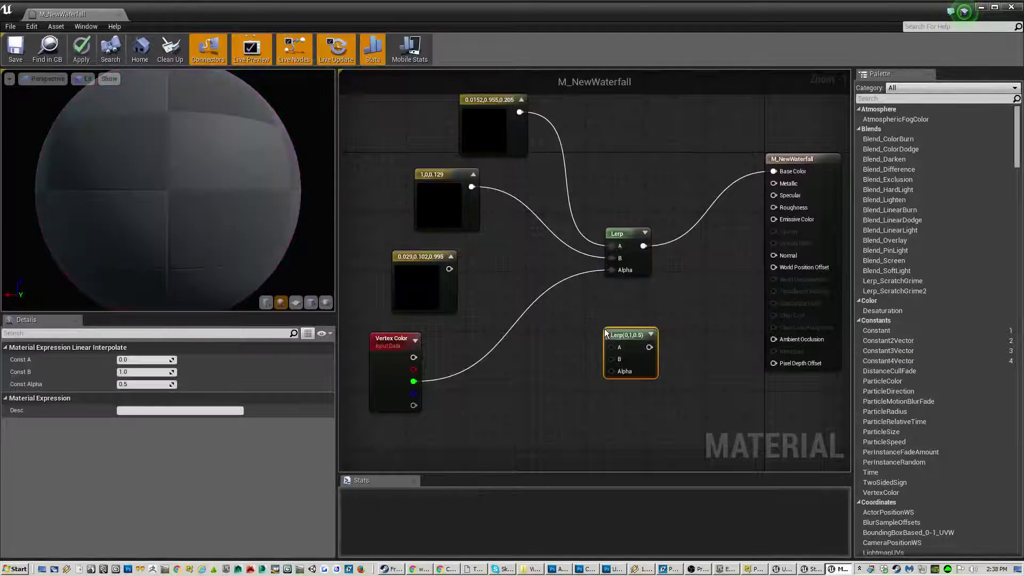
left_click_drag(632, 334, 633, 332)
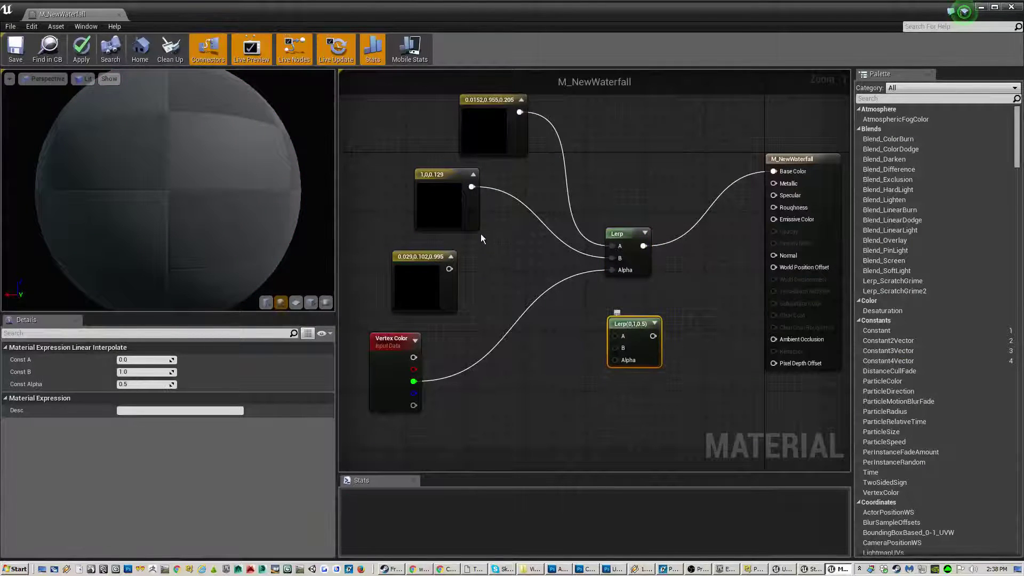
left_click_drag(476, 195, 469, 196)
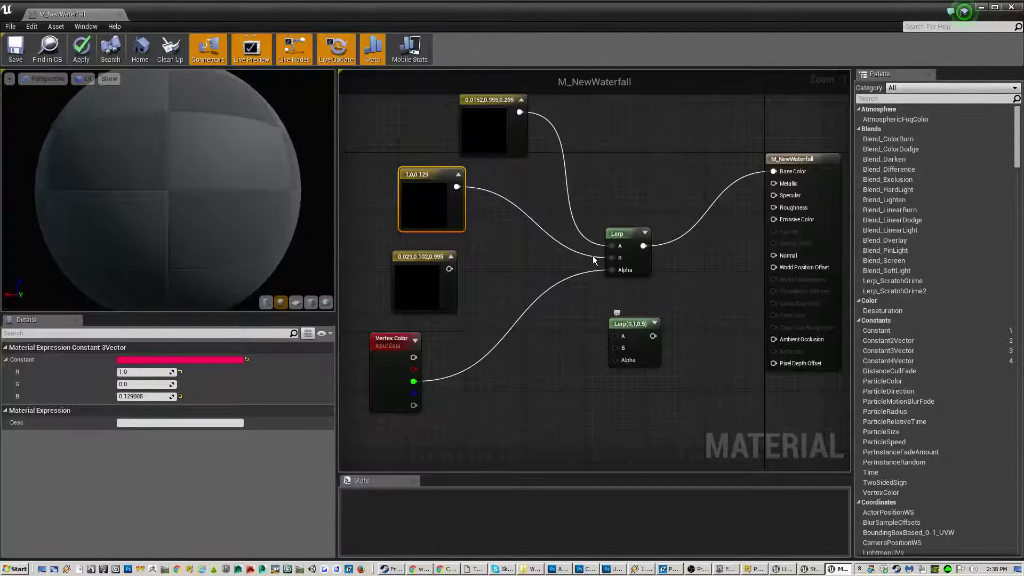
left_click(630, 336)
scroll(618, 309, "down", 3)
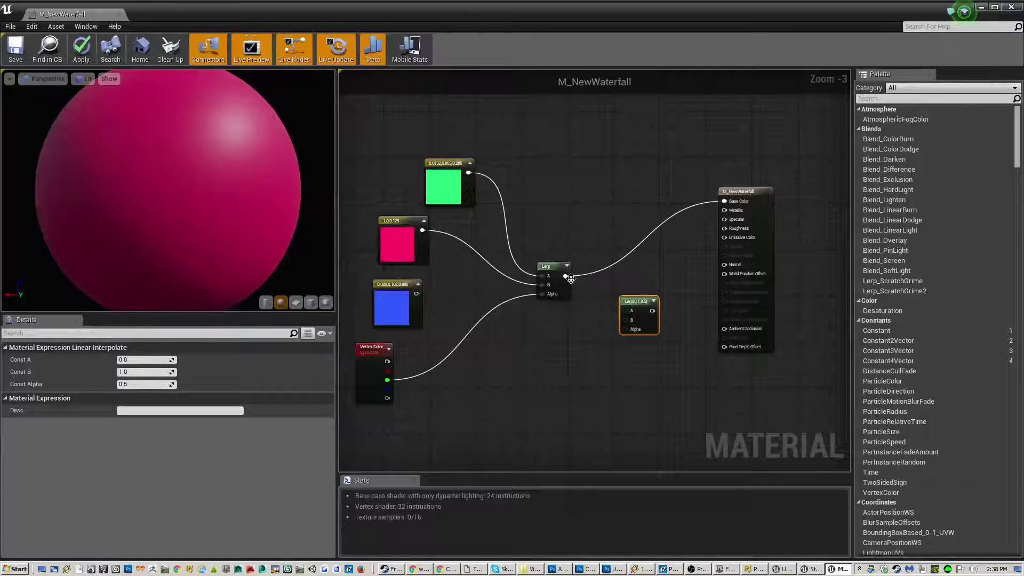
- Wire the first Lerp into the second Lerp's A, blue into B, Vertex Color's blue channel into Alpha, the result into Base Color, and save
left_click_drag(566, 275, 440, 306)
left_click_drag(633, 320, 418, 295)
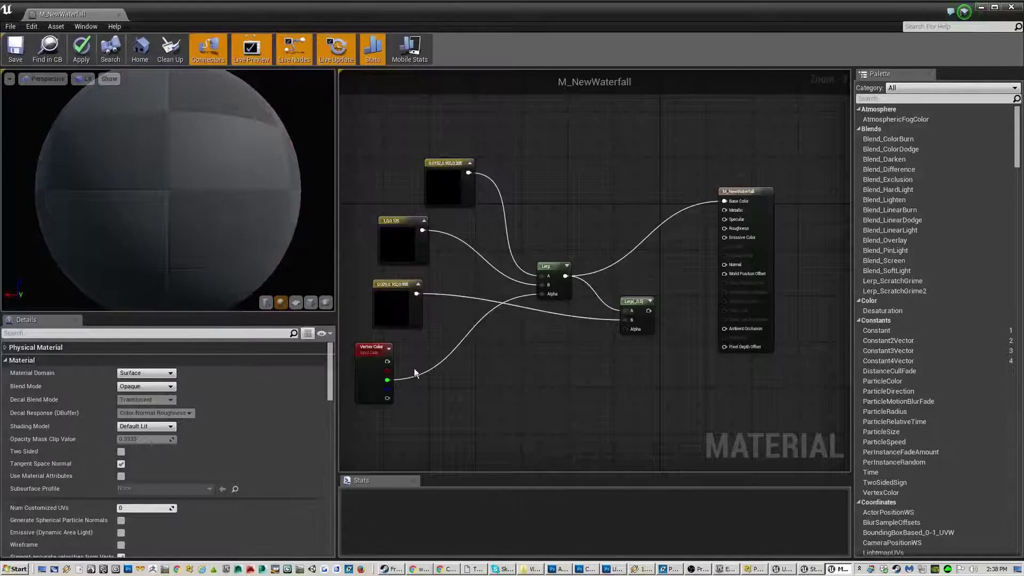
left_click_drag(394, 392, 624, 333)
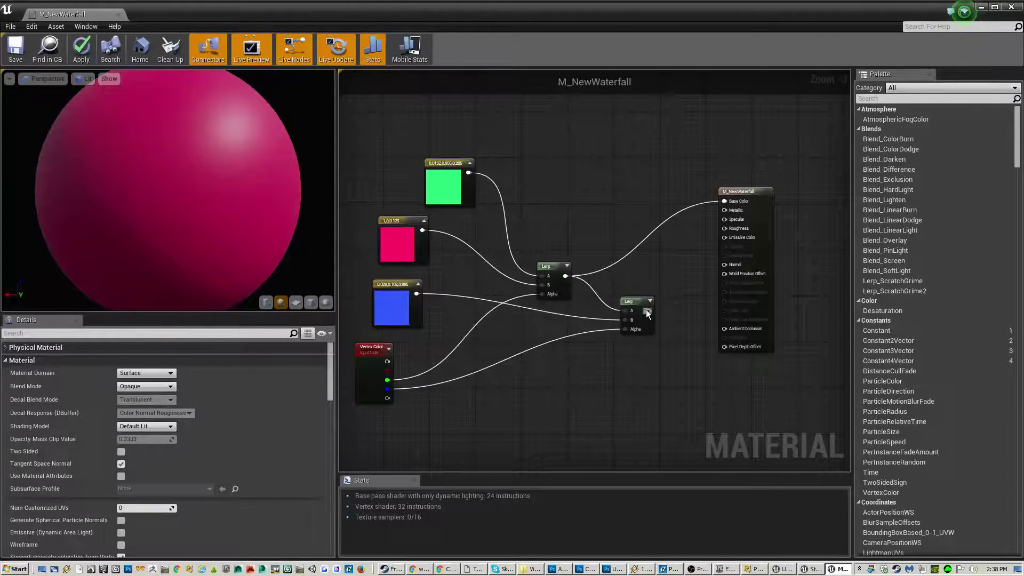
left_click_drag(647, 311, 724, 200)
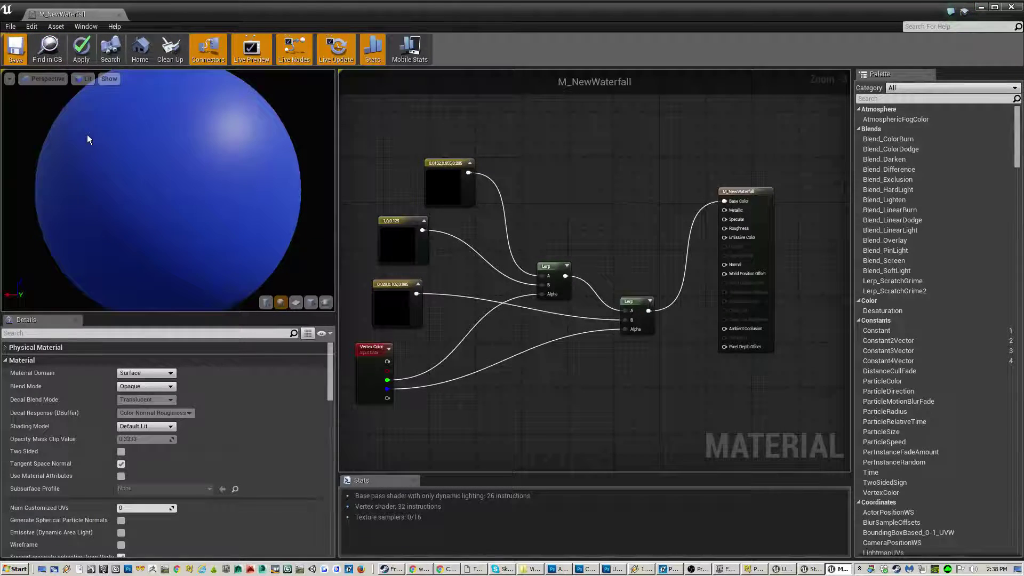
key("ctrl+s")
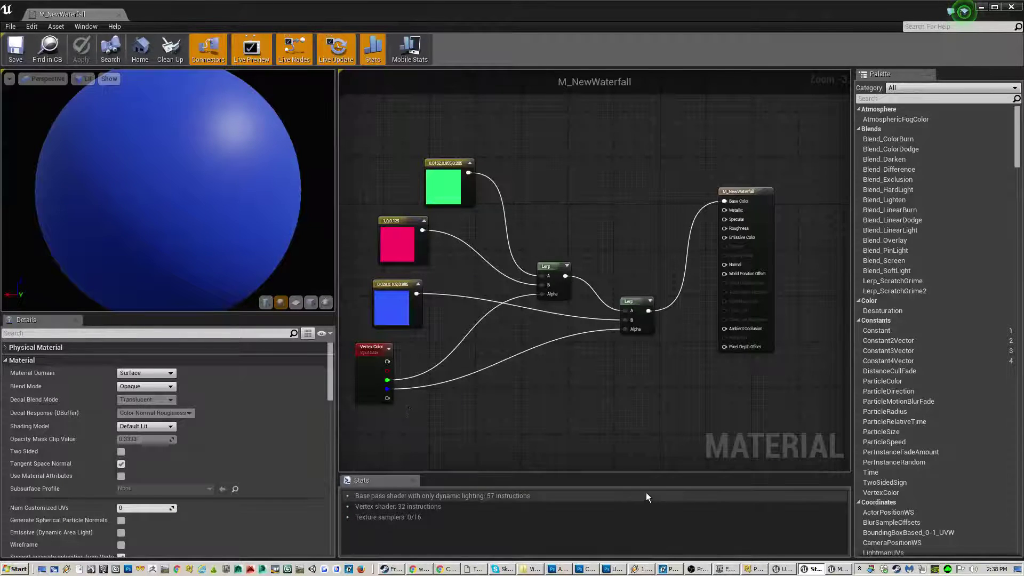
- Switch to the level viewport and inspect the three-color blend on SM_waterfall2 from several angles
left_click(838, 569)
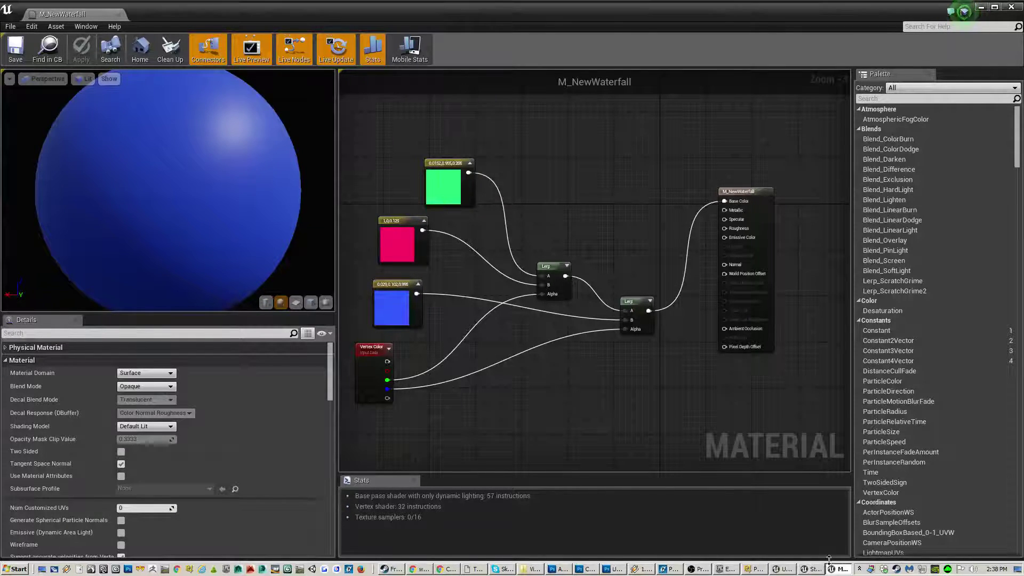
left_click(979, 9)
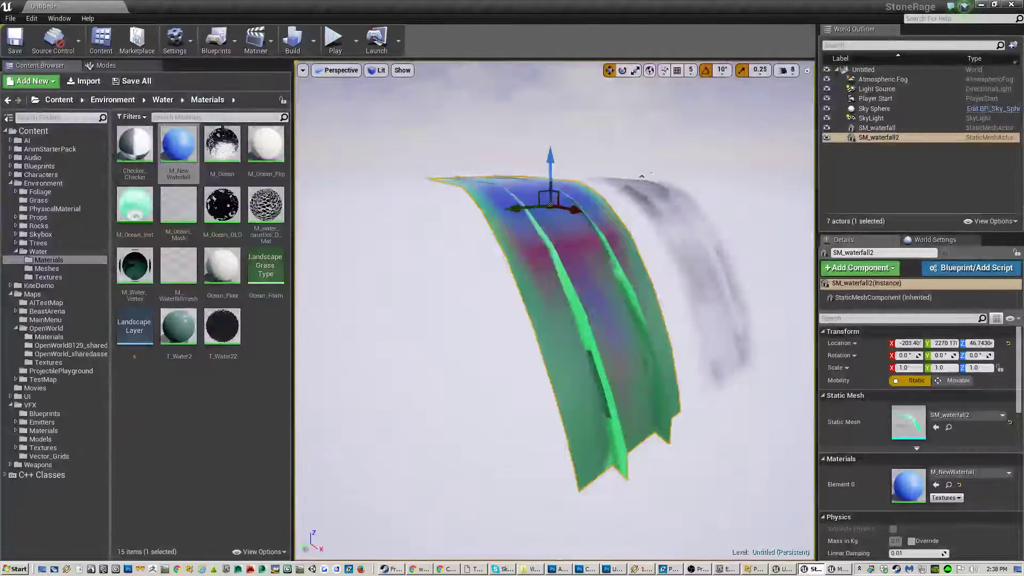
right_click_drag(554, 309, 619, 152)
mouse_move(555, 352)
right_mouse_down()
mouse_move(555, 416)
mouse_move(555, 367)
right_mouse_up()
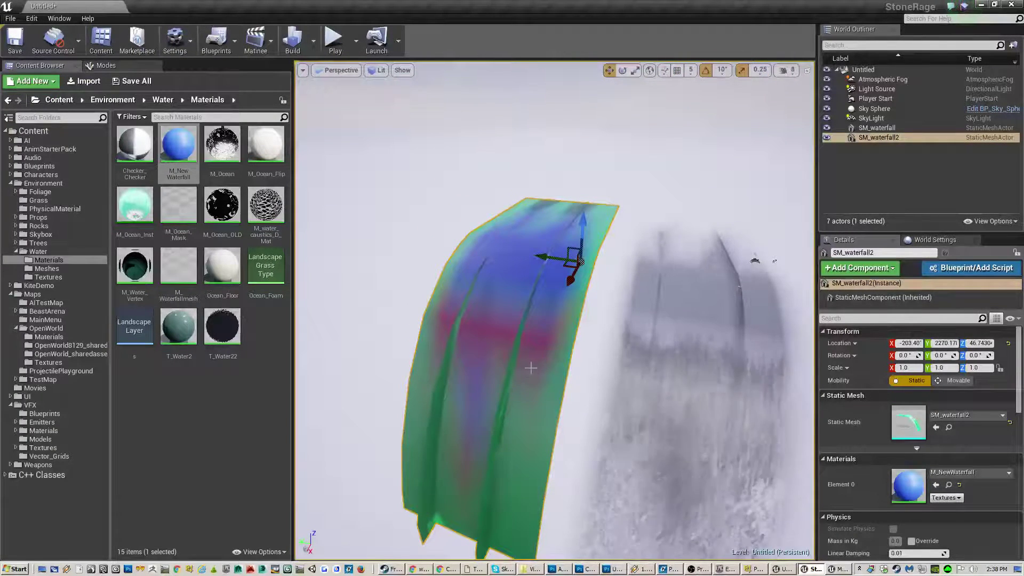
- In the M_NewWaterfall graph, add a third Lerp below the second and wire Vertex Color's red channel into its Alpha
left_click(835, 569)
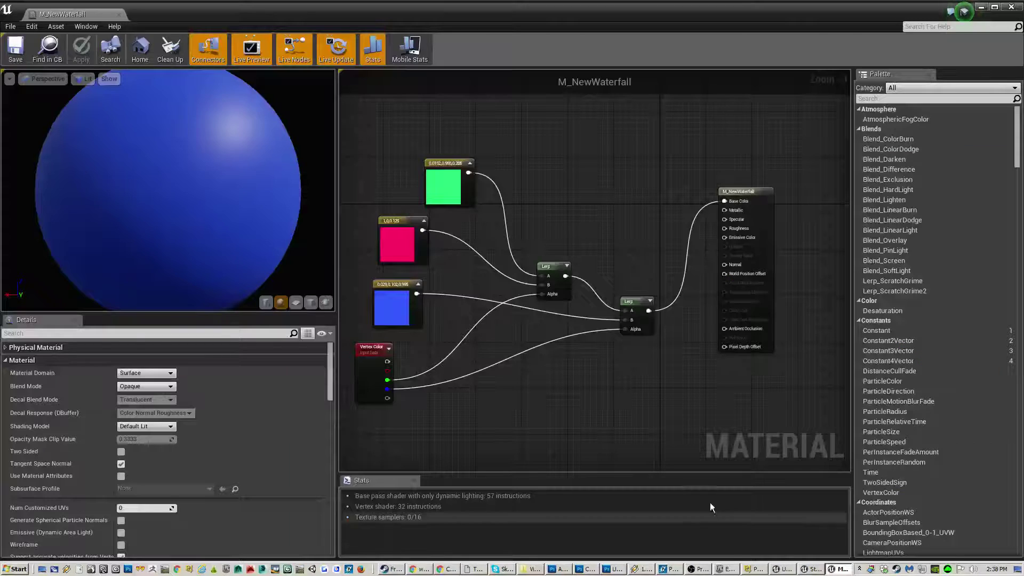
left_click_drag(766, 297, 788, 299)
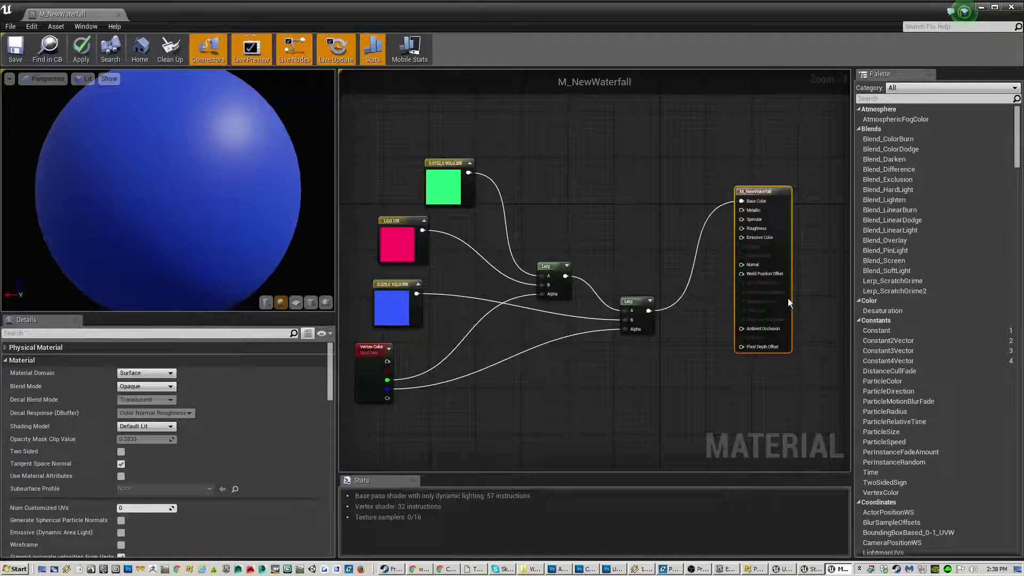
left_click(681, 383)
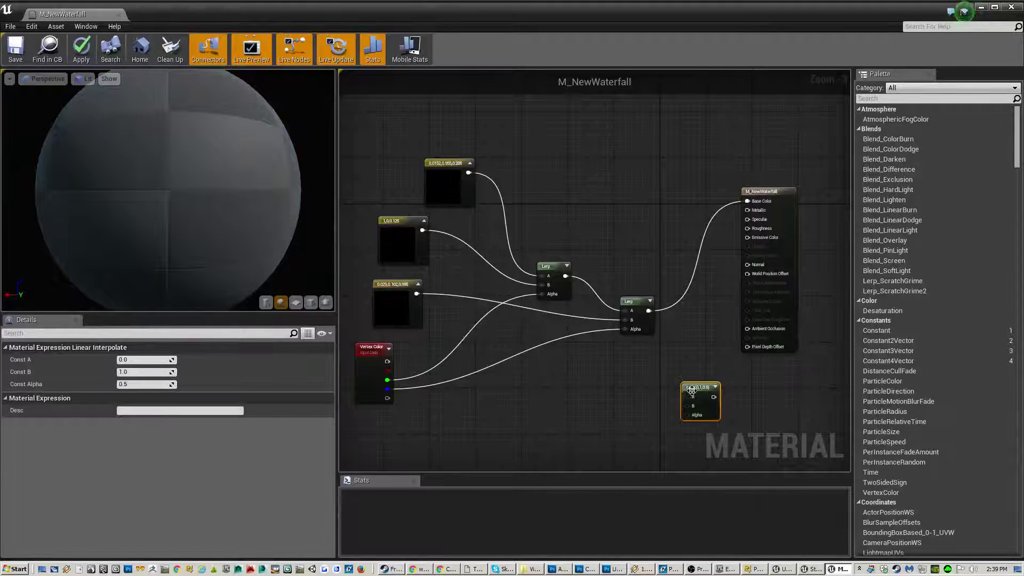
left_click_drag(688, 386, 683, 347)
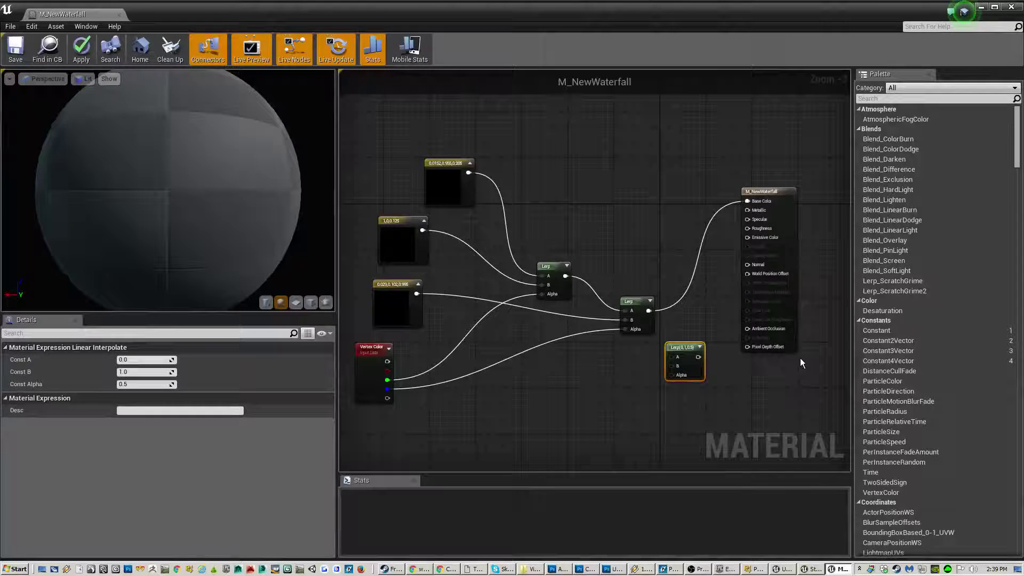
left_click(459, 376)
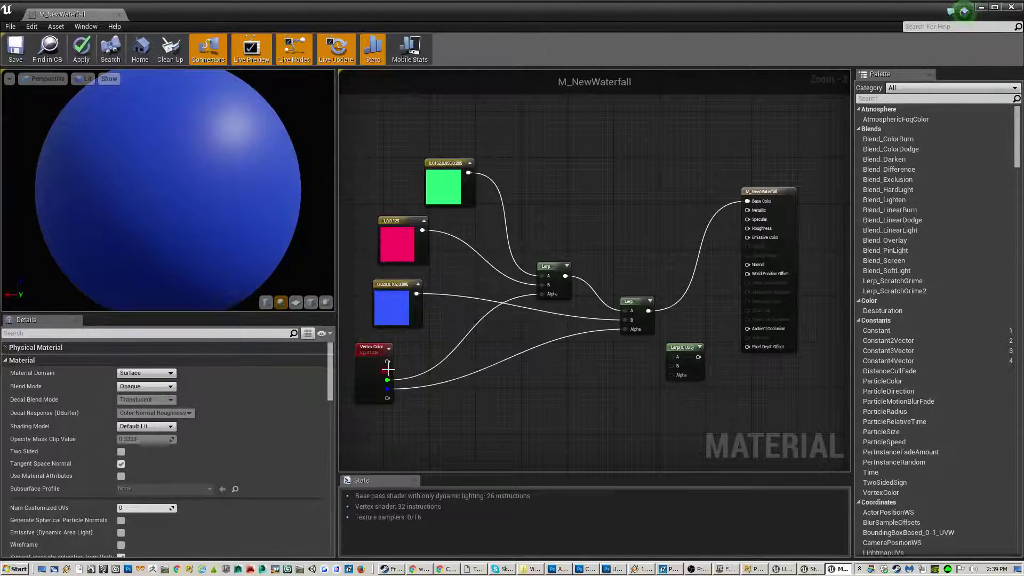
left_click_drag(387, 369, 673, 376)
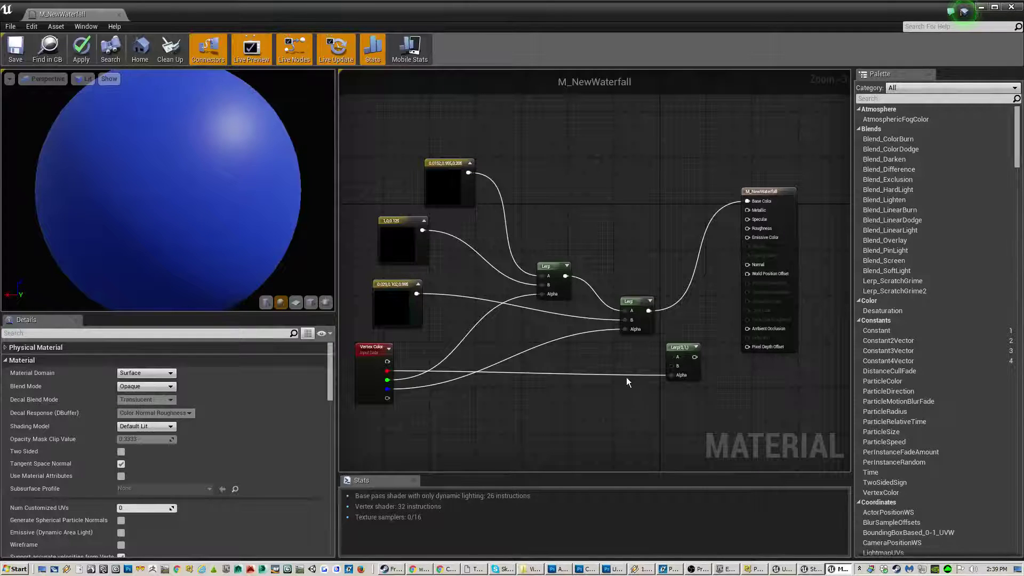
- Add two Constant nodes beside the third Lerp, feeding 0 into B and 1 into A
left_click(579, 404)
left_click_drag(583, 409, 671, 366)
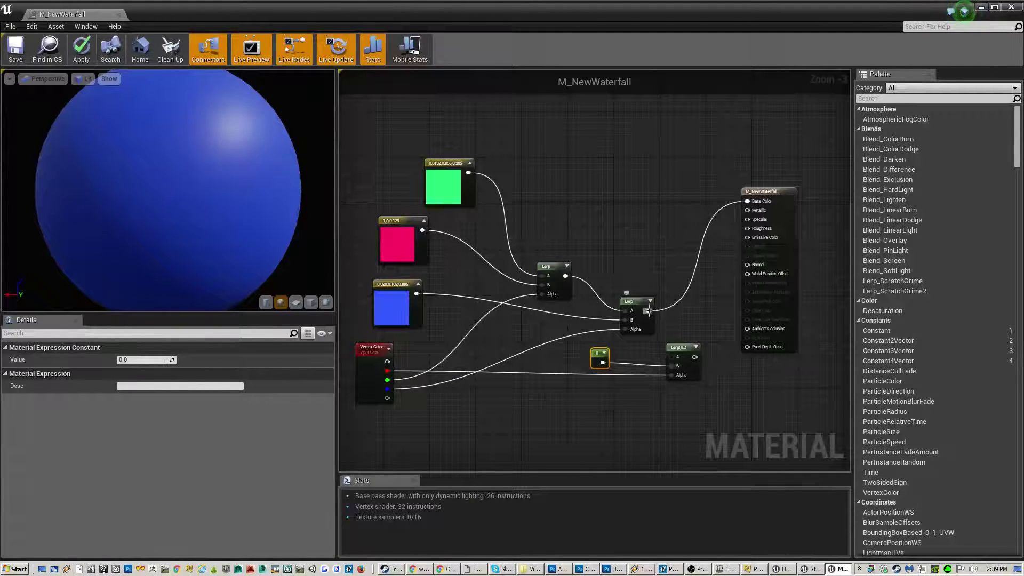
left_click_drag(652, 311, 674, 304)
left_click(635, 213)
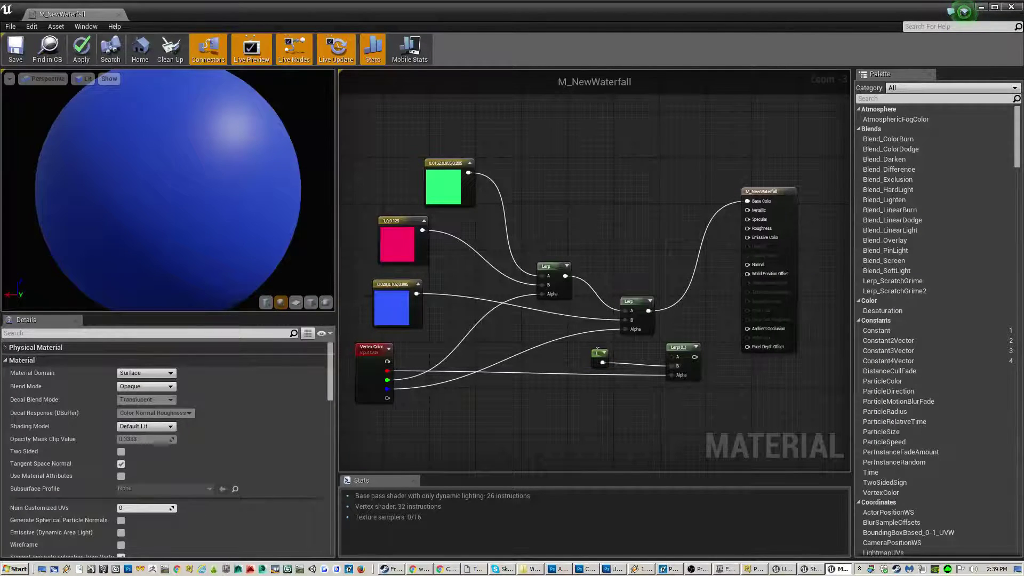
left_click(598, 352)
left_click_drag(588, 383, 577, 401)
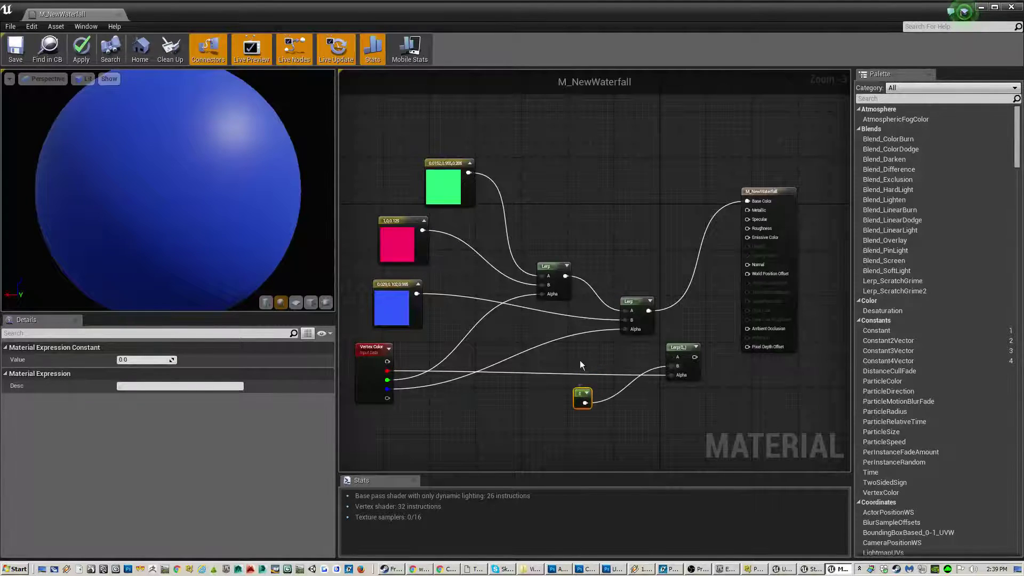
left_click(582, 349)
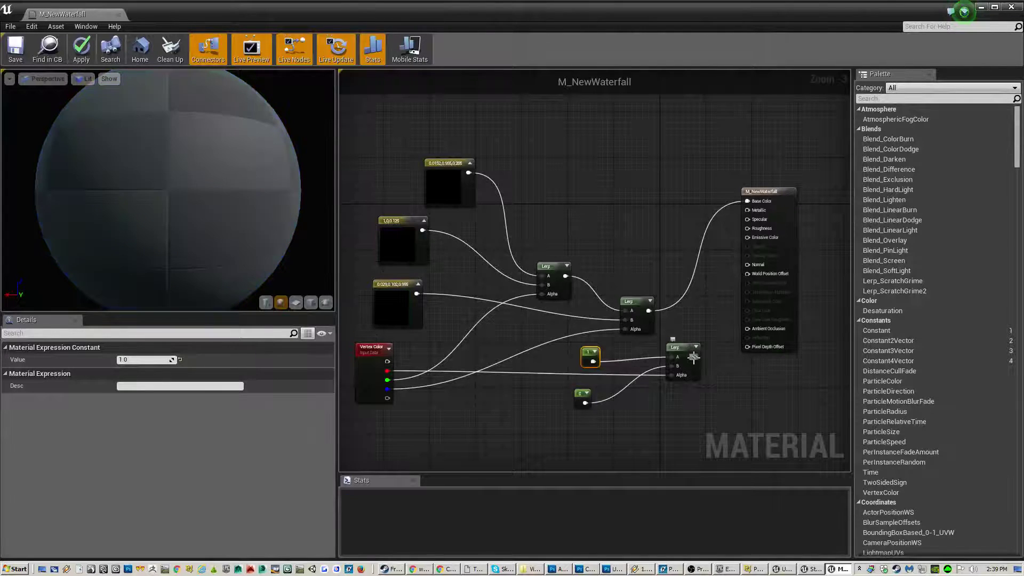
- Set the material's Blend Mode to Translucent and wire the third Lerp's output into Opacity
left_click_drag(694, 356, 726, 297)
left_click(778, 243)
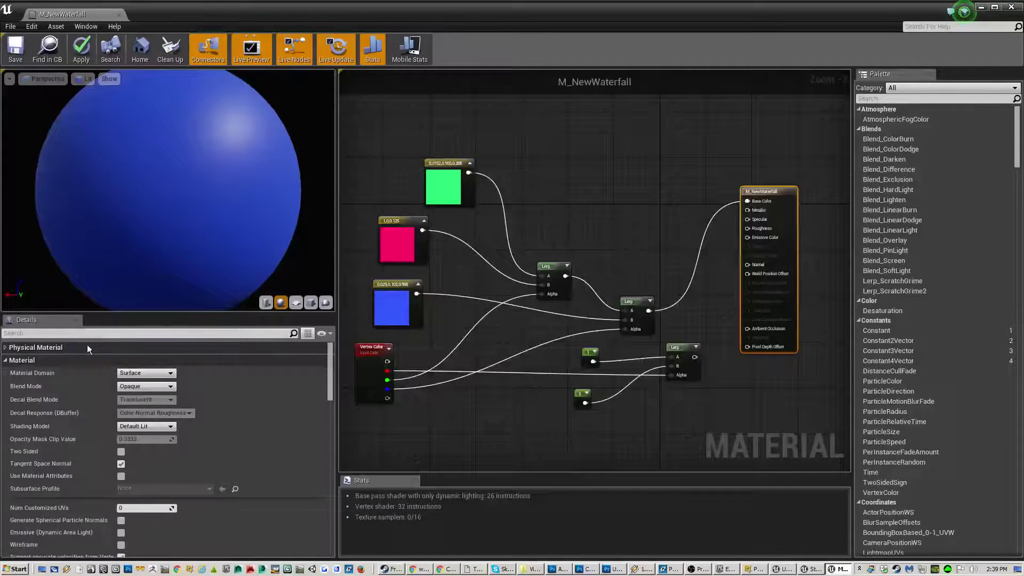
left_click(143, 373)
left_click(130, 374)
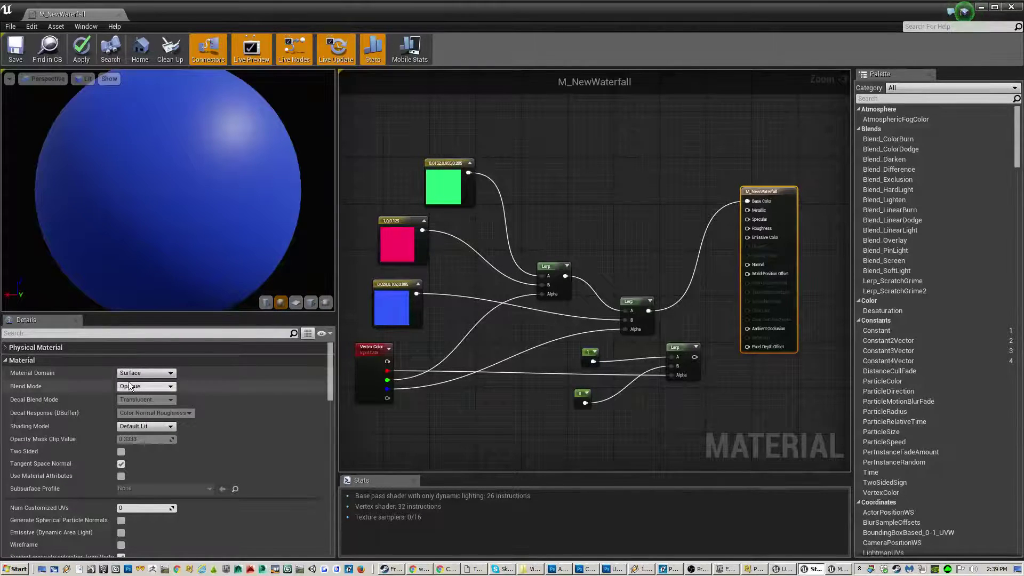
left_click(145, 386)
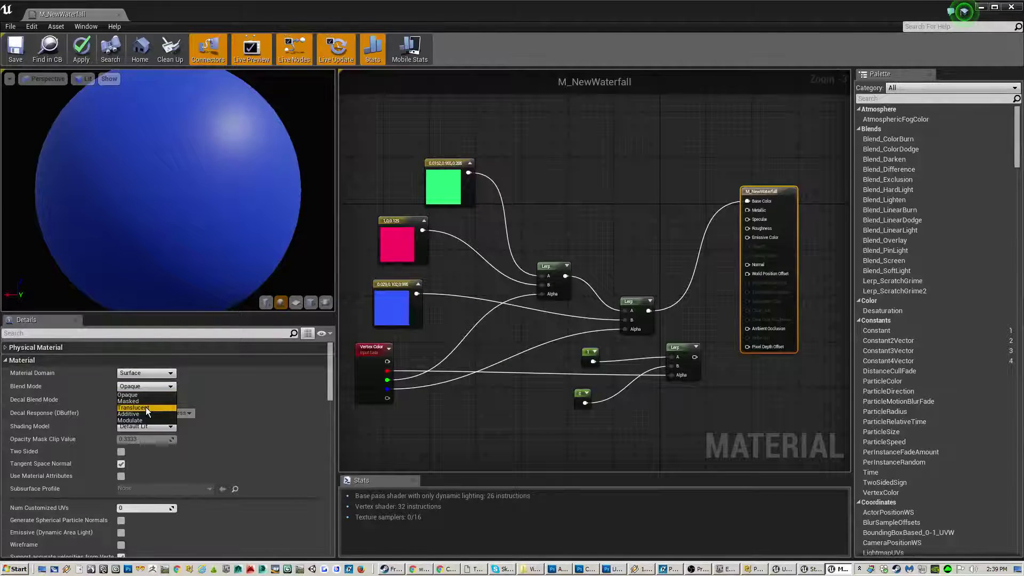
left_click(146, 407)
left_click_drag(694, 356, 745, 247)
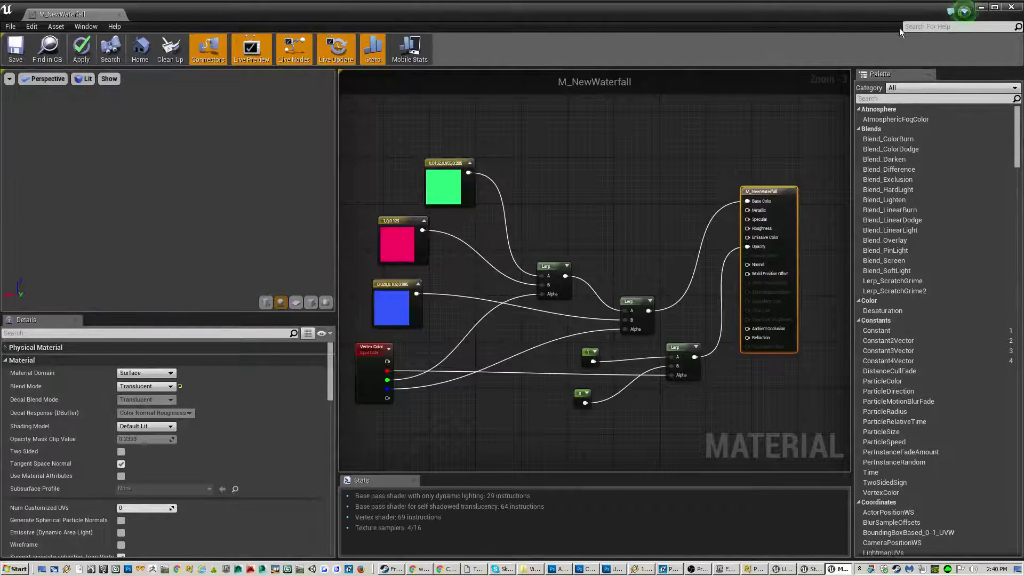
- Check how SM_waterfall2 looks in the level viewport with the opacity wiring in place
left_click(982, 9)
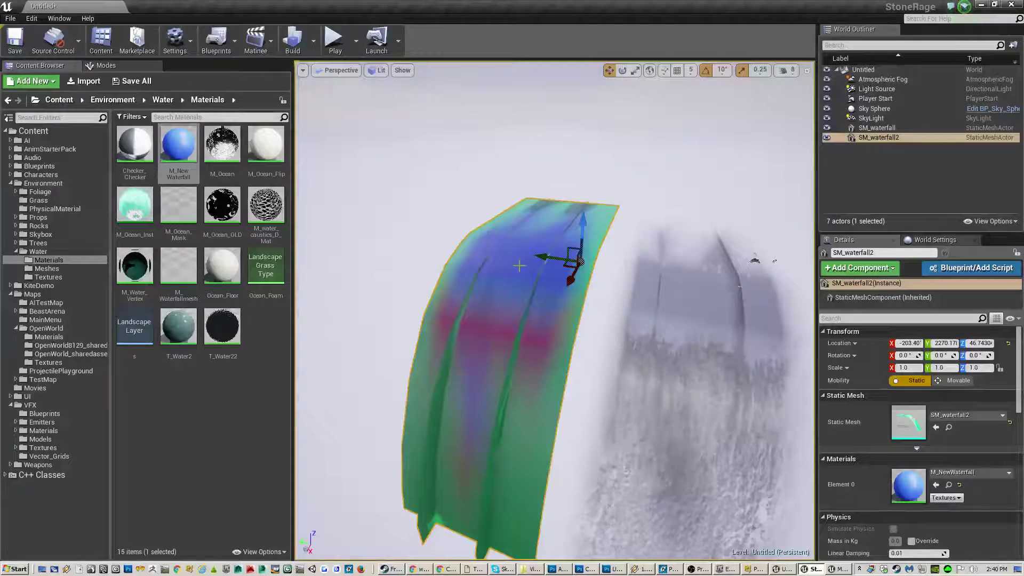
left_click_drag(531, 296, 582, 283, "alt")
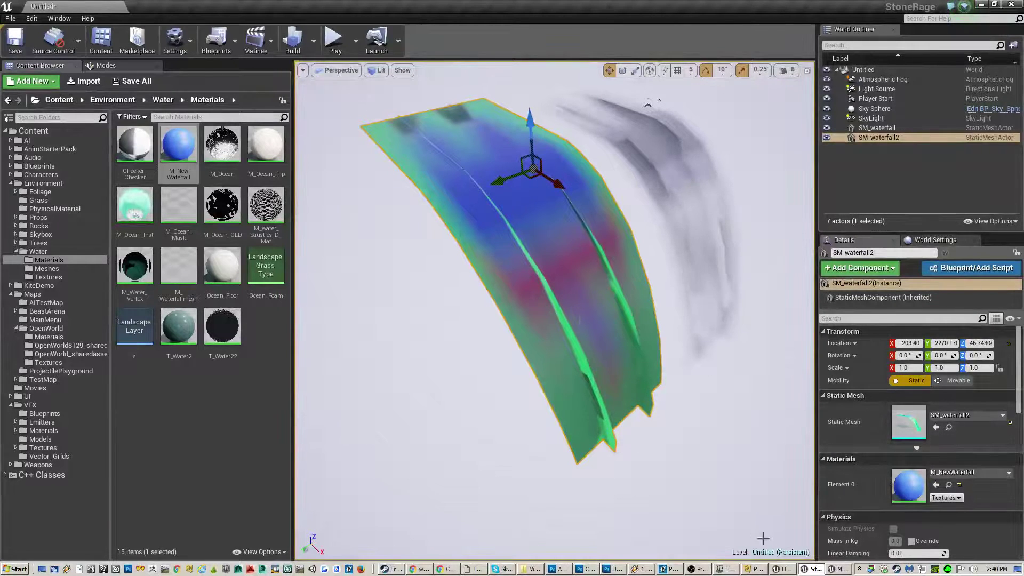
left_click(835, 568)
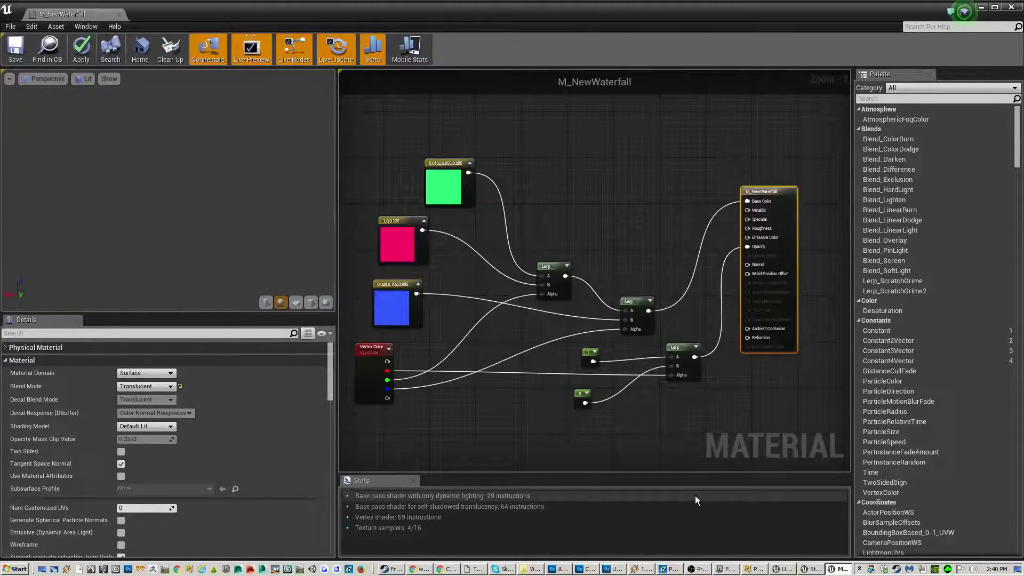
left_click(980, 7)
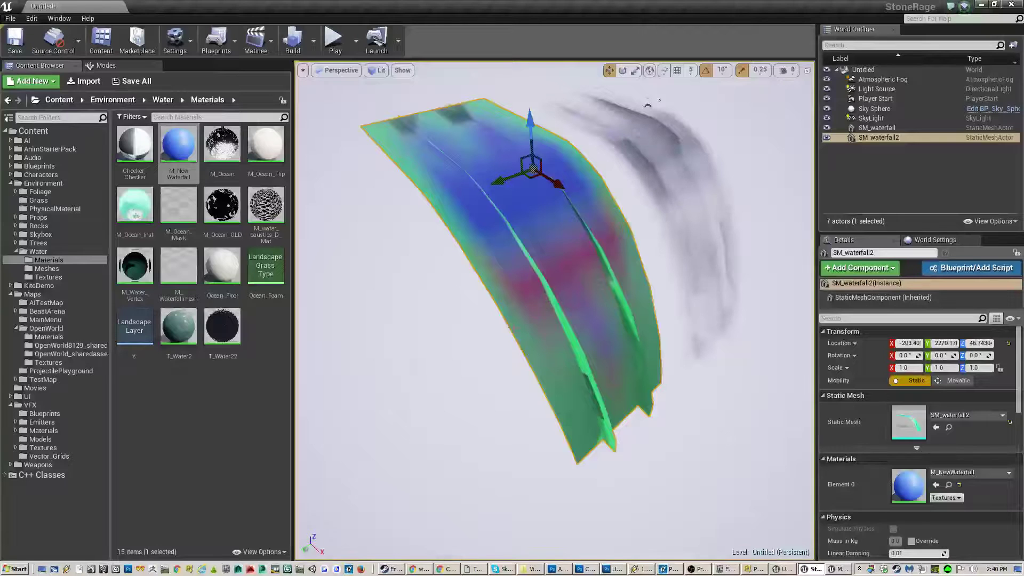
right_click_drag(554, 315, 532, 307)
mouse_move(644, 460)
right_mouse_down()
mouse_move(566, 432)
mouse_move(544, 437)
mouse_move(645, 457)
right_mouse_up()
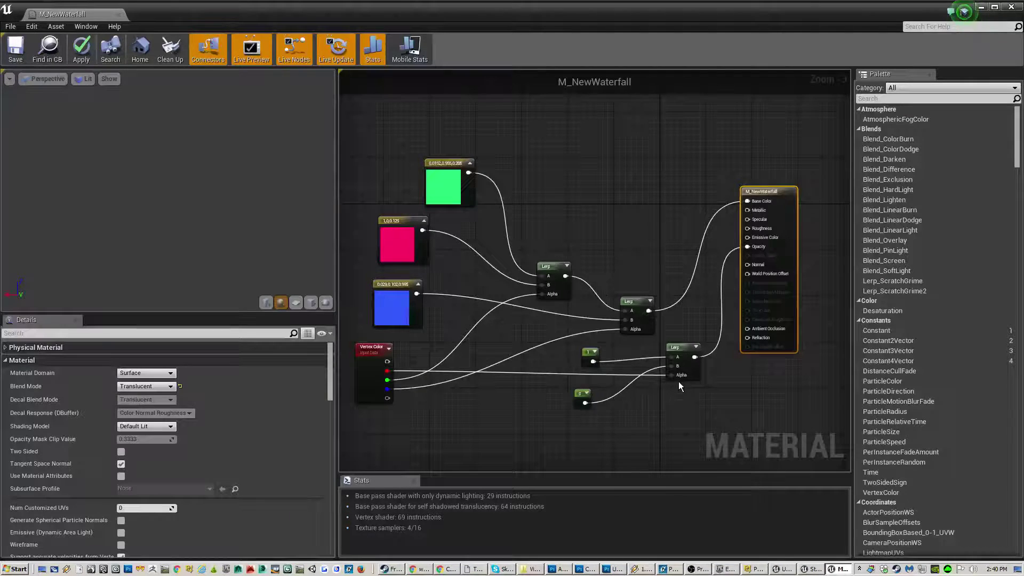
- Wire the constant 0 directly into Opacity as a test and save the material
left_click_drag(585, 402, 744, 249)
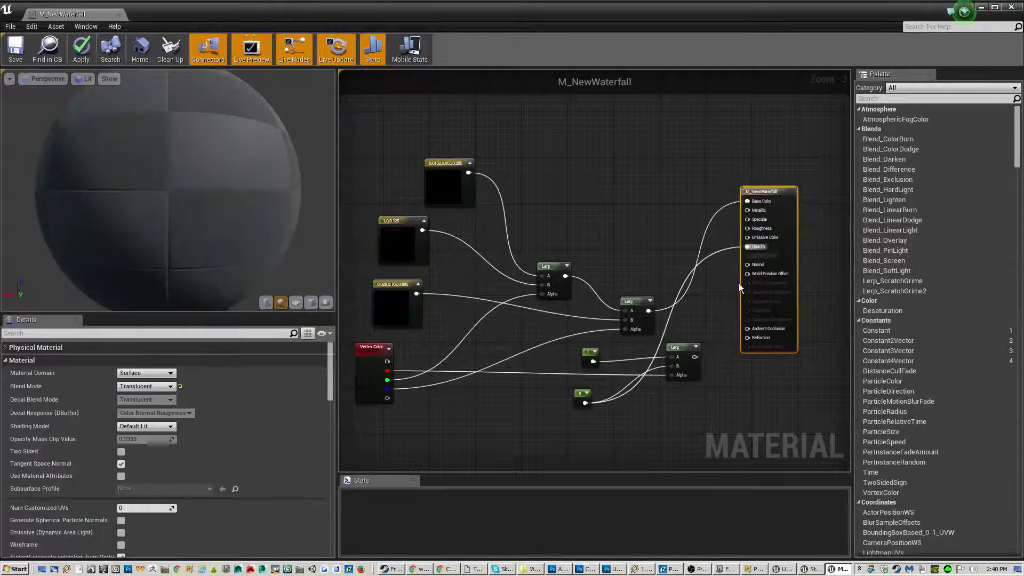
left_click(12, 50)
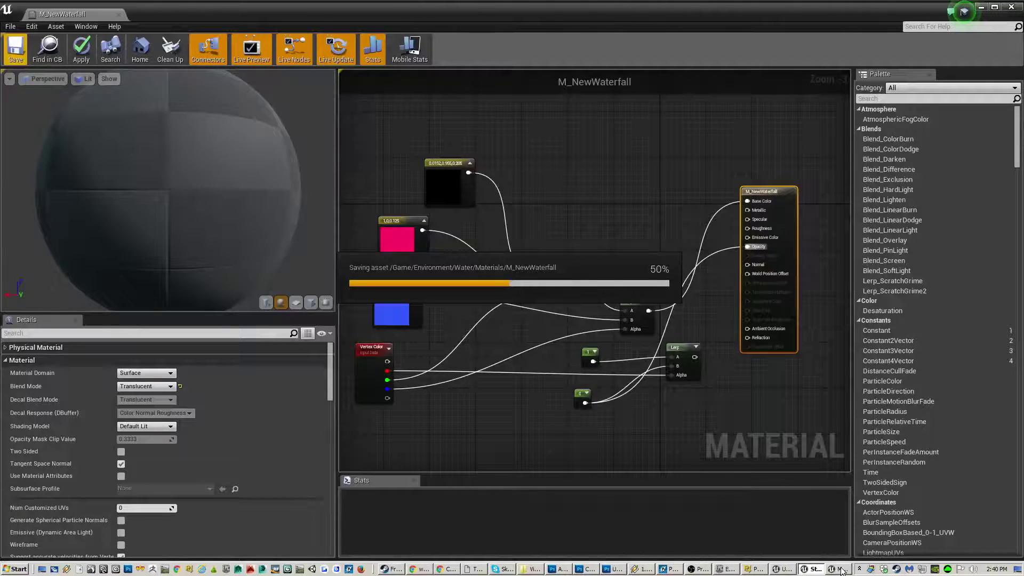
left_click(841, 571)
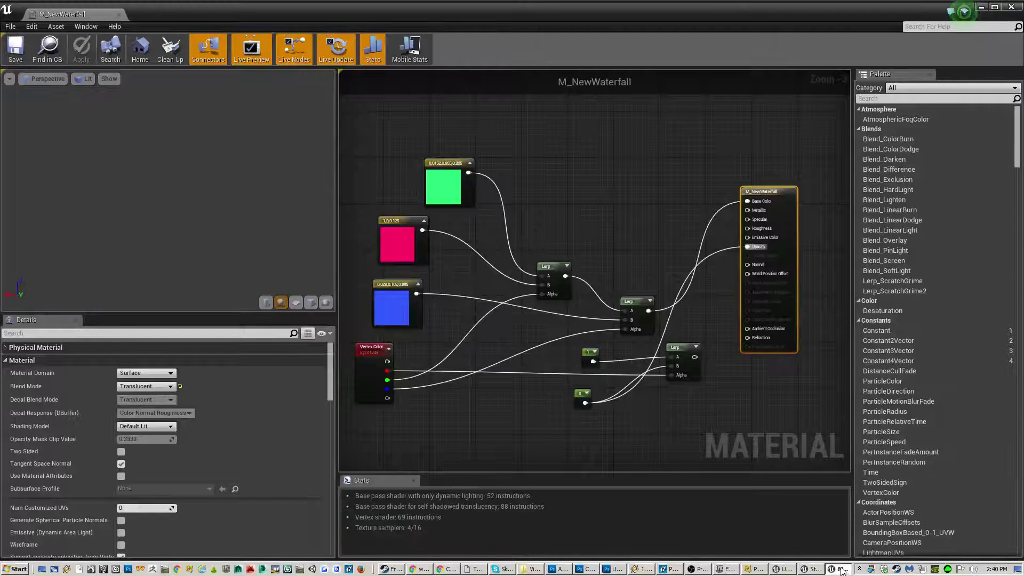
- Inspect the effect of the zero-opacity test on SM_waterfall2 in the level viewport
left_click(982, 8)
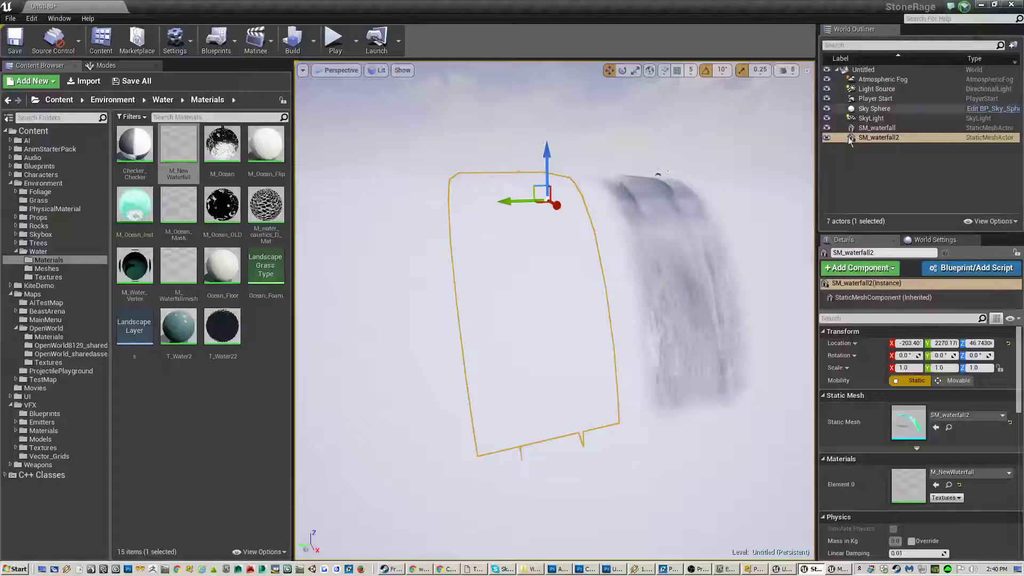
right_click_drag(555, 310, 686, 265)
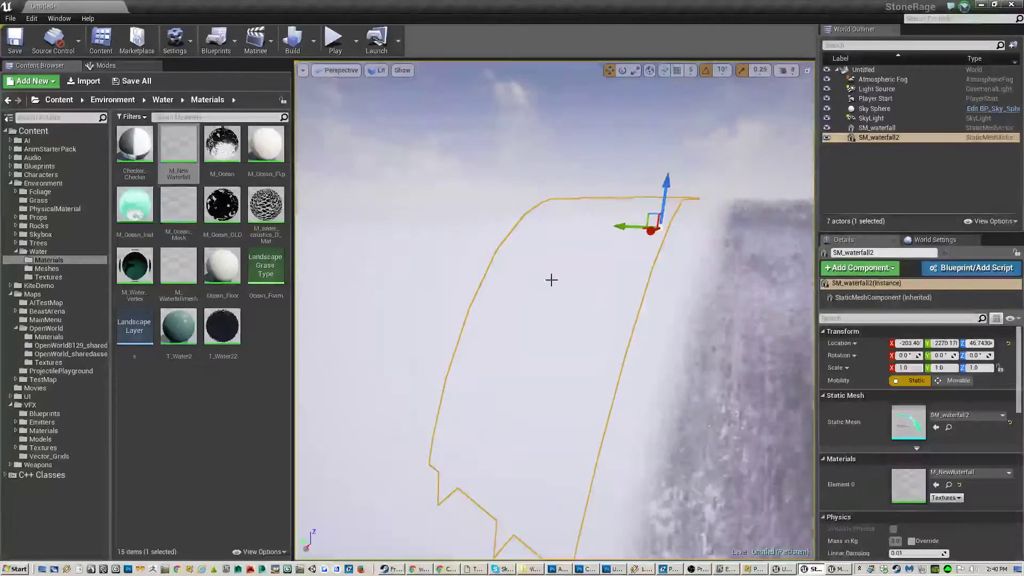
right_click_drag(551, 279, 746, 338)
- Reopen M_NewWaterfall, reconnect the third Lerp to Opacity, and swap its constants so that 0 feeds A and 1 feeds B
double_click(908, 486)
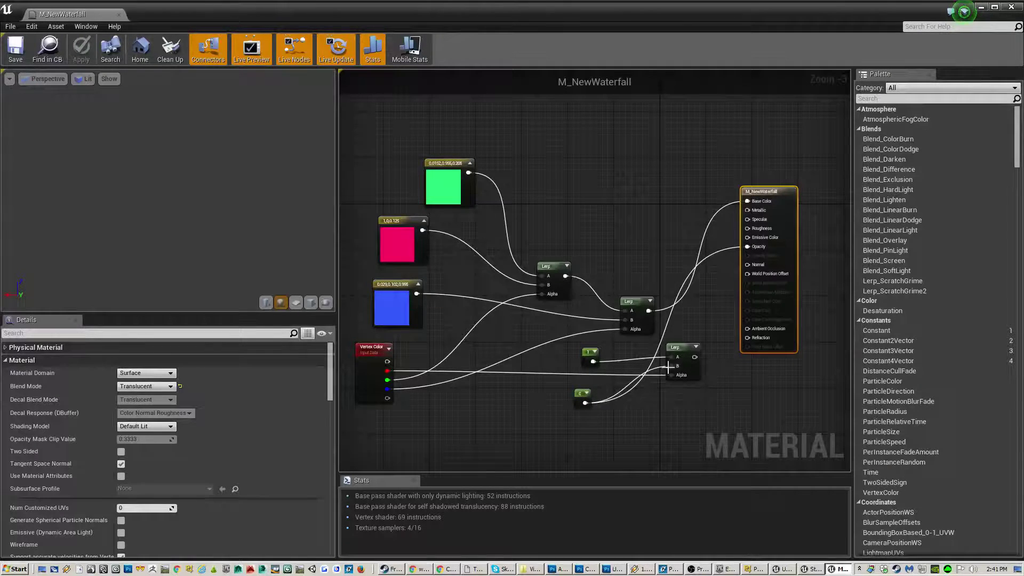
left_click_drag(694, 356, 748, 246)
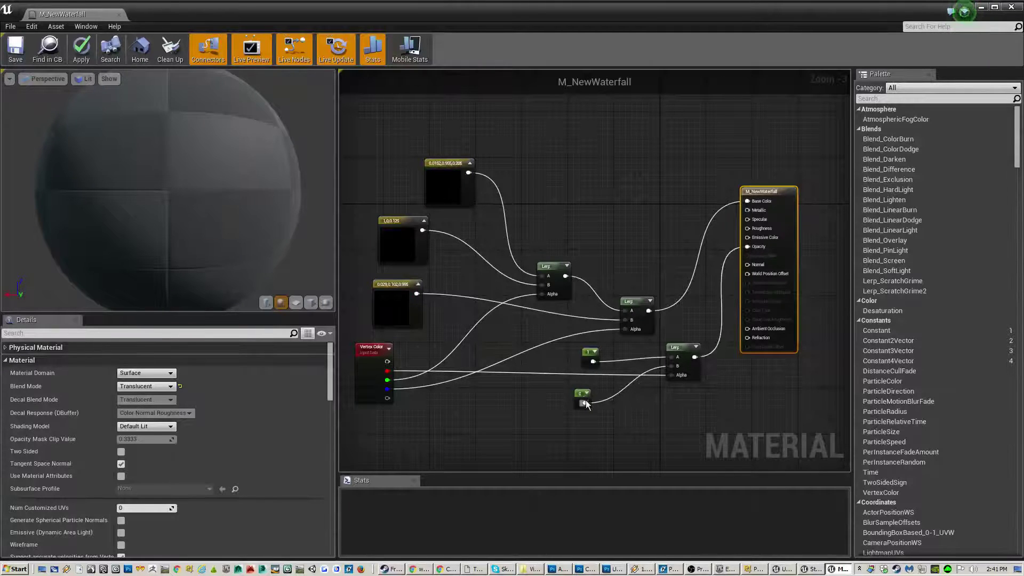
left_click_drag(585, 403, 669, 354)
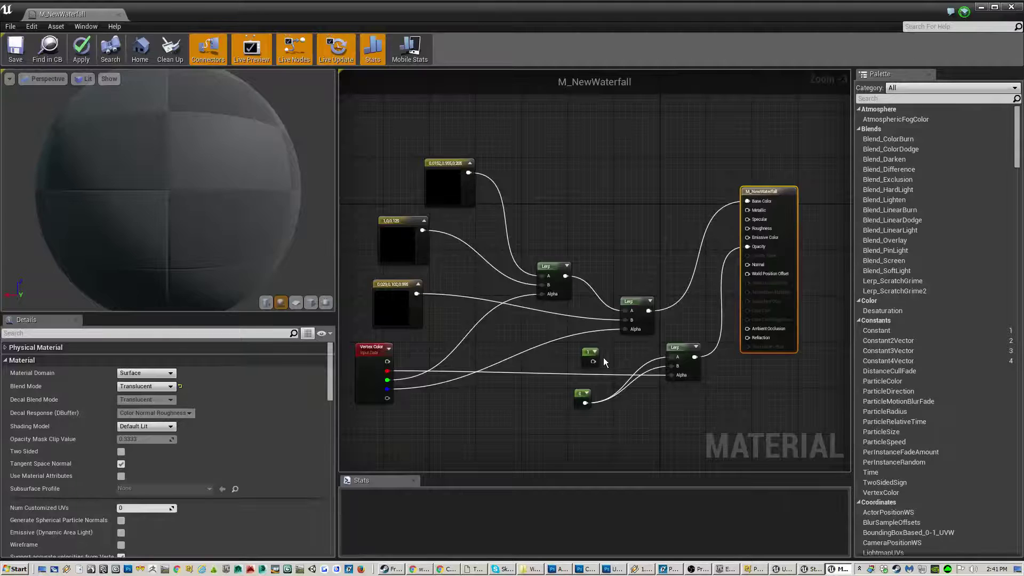
left_click_drag(593, 361, 667, 364)
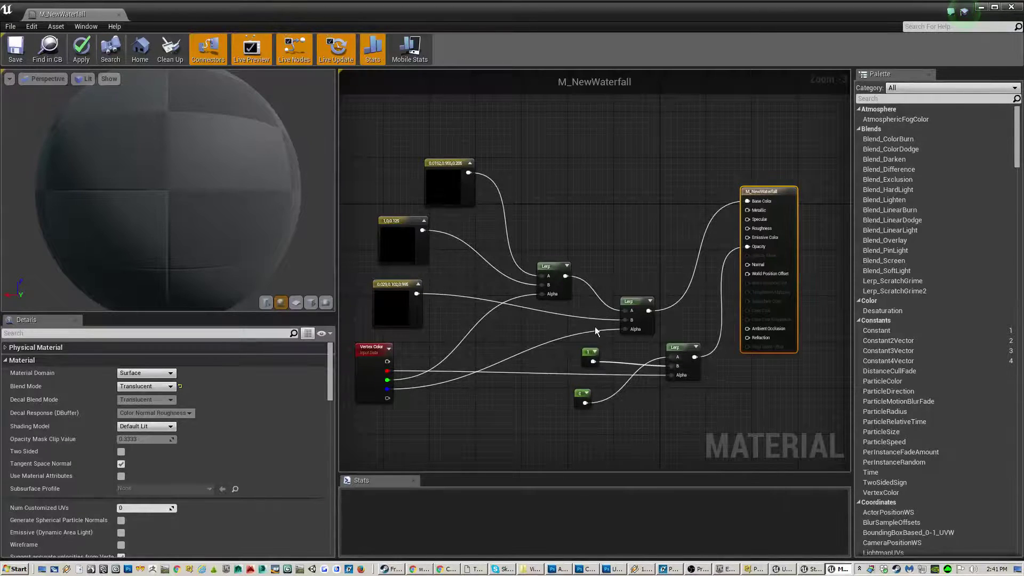
- Save the material and inspect SM_waterfall2 from several angles in the level viewport with the third Lerp's constants swapped
left_click(16, 51)
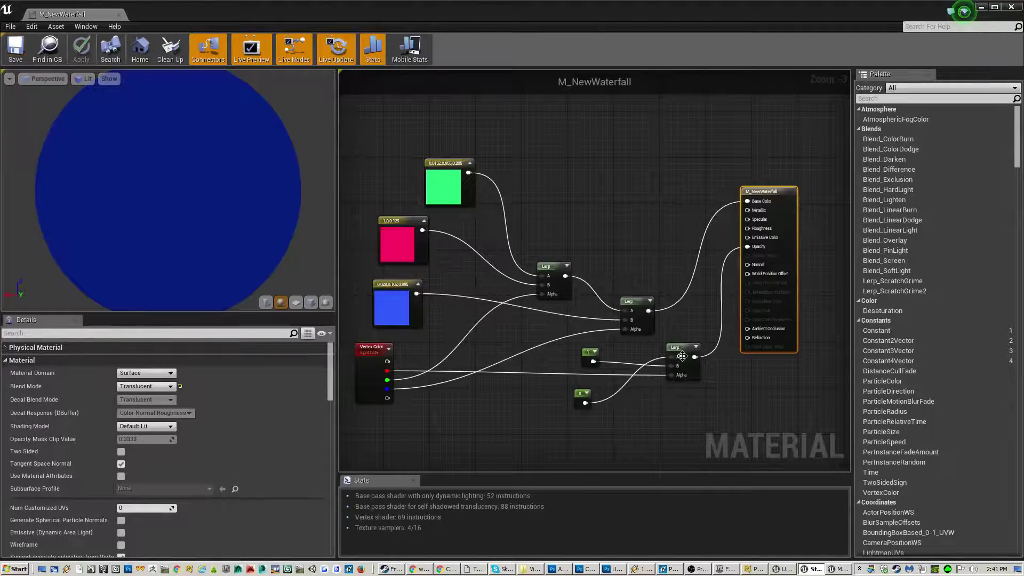
left_click(837, 570)
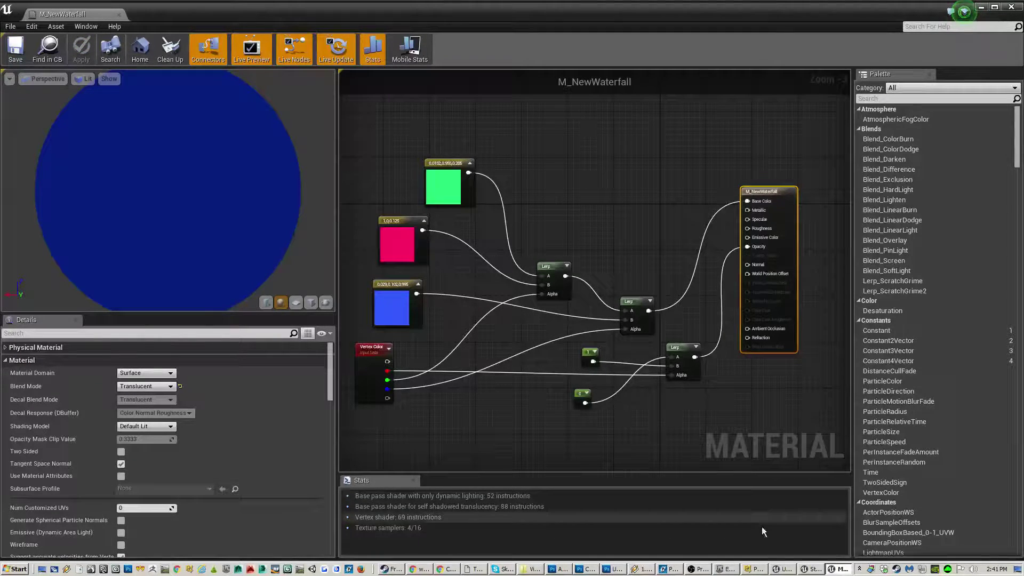
left_click(980, 8)
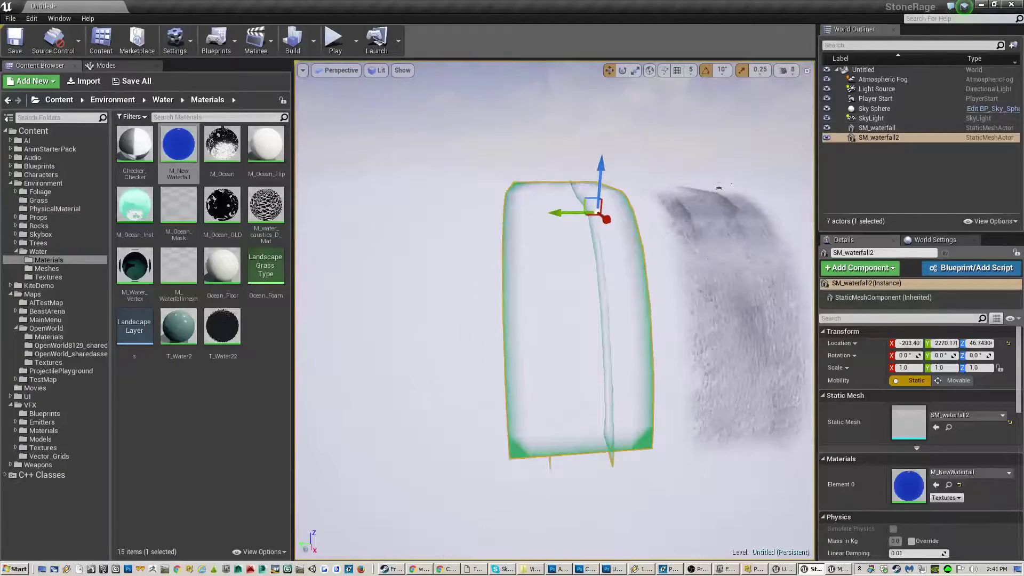
left_click_drag(554, 310, 619, 258, "alt")
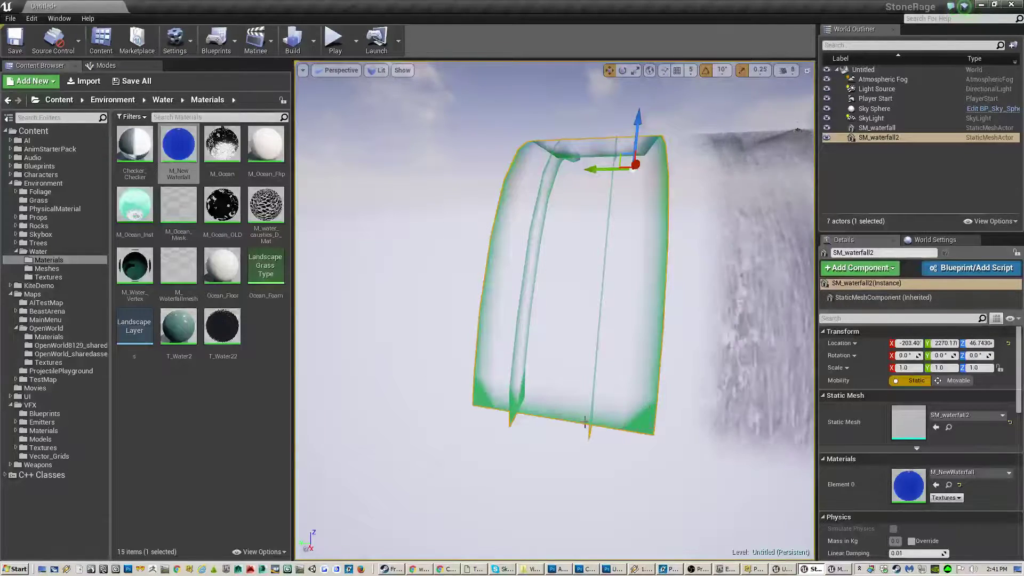
left_click_drag(585, 422, 682, 400, "alt")
- Reopen M_NewWaterfall, swap the third Lerp's constants back so that 1 feeds A and 0 feeds B, and save the material
left_click(836, 569)
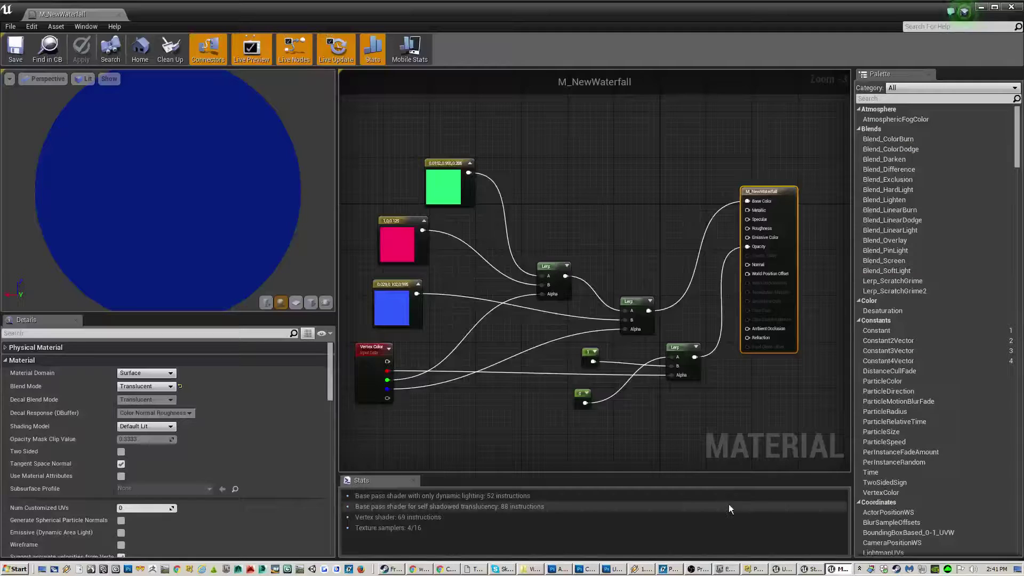
left_click_drag(576, 402, 672, 366)
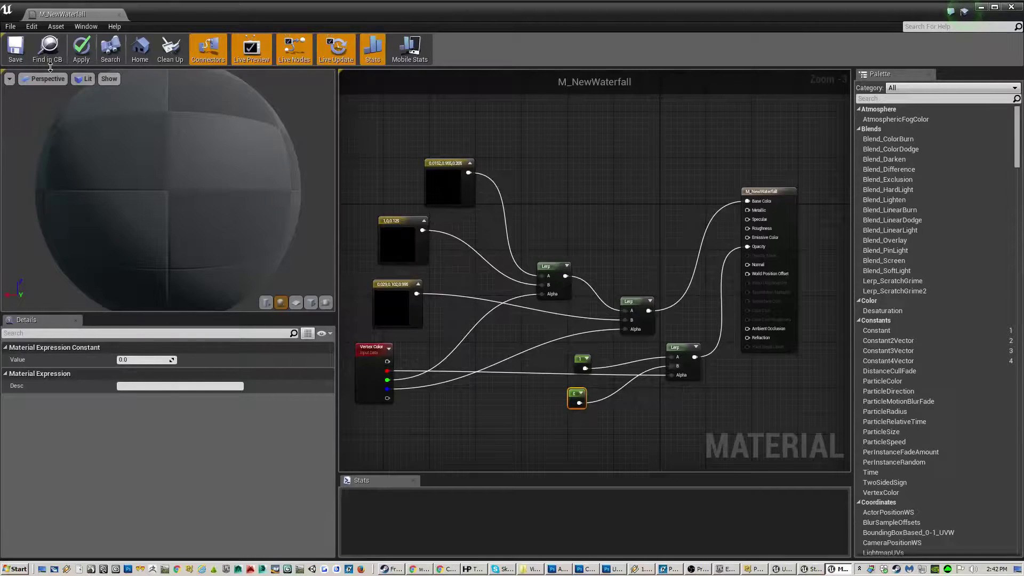
left_click(15, 49)
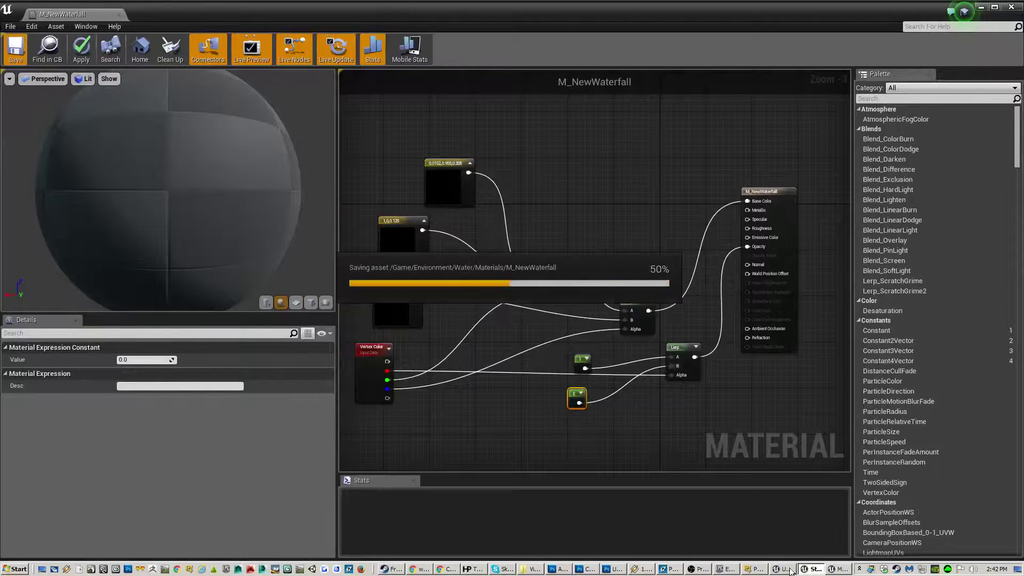
- Examine the edge fade and color blending on SM_waterfall2 in the level viewport from several angles beside the original waterfall
left_click(839, 570)
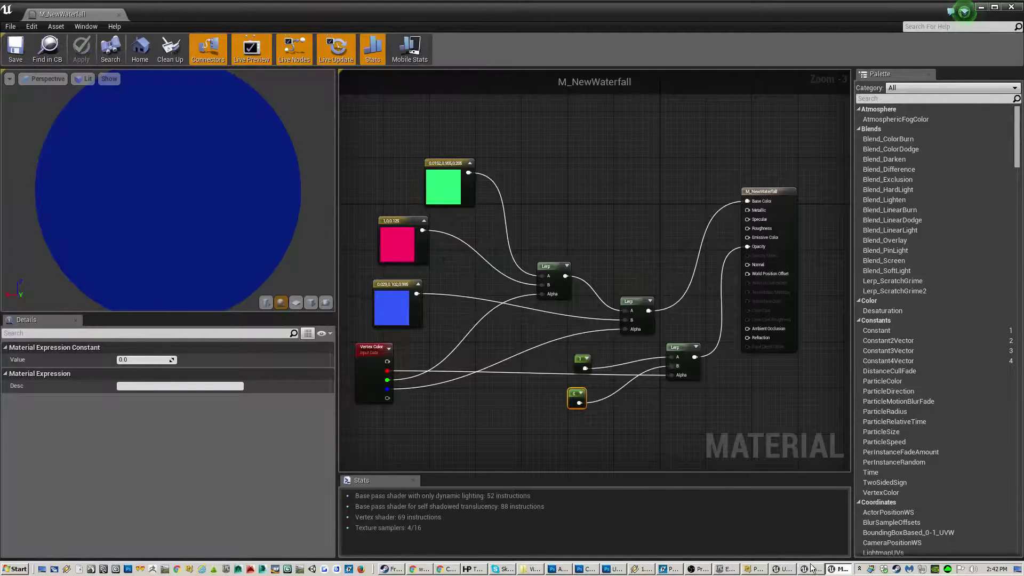
left_click(979, 8)
mouse_move(619, 296)
right_mouse_down()
mouse_move(634, 296)
mouse_move(597, 298)
mouse_move(613, 298)
right_mouse_up()
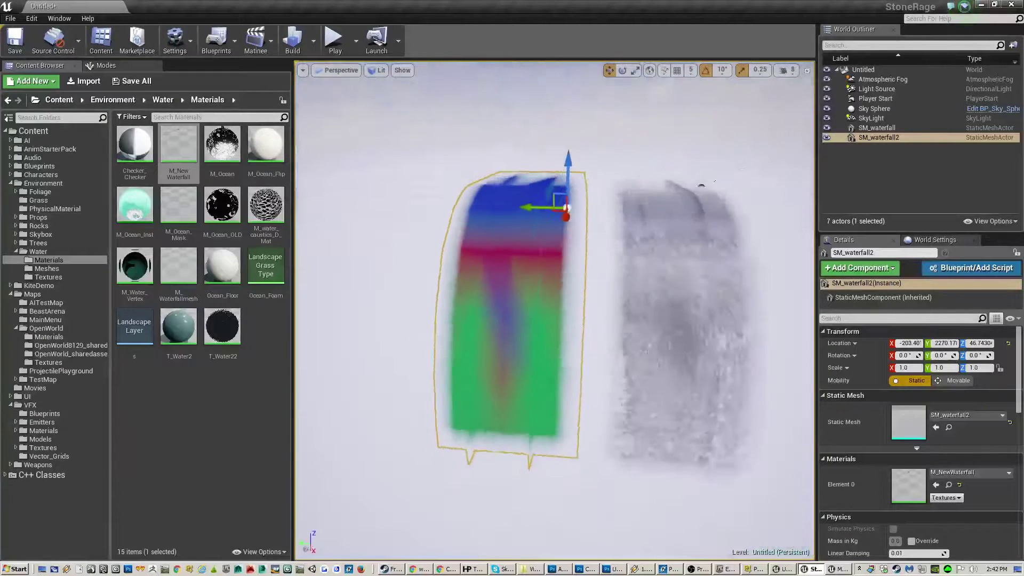
right_click_drag(614, 197, 614, 196)
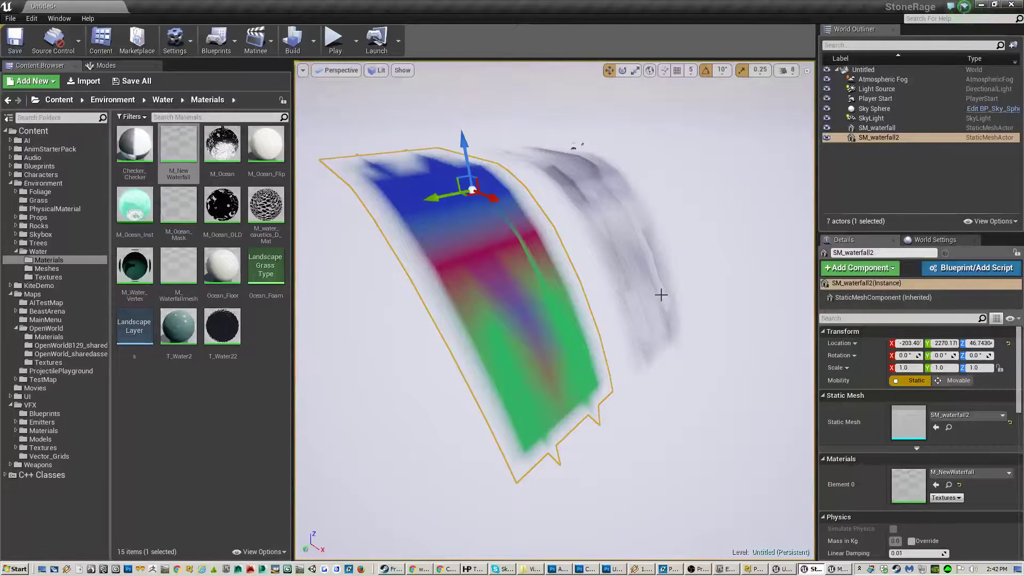
right_click_drag(659, 293, 646, 296)
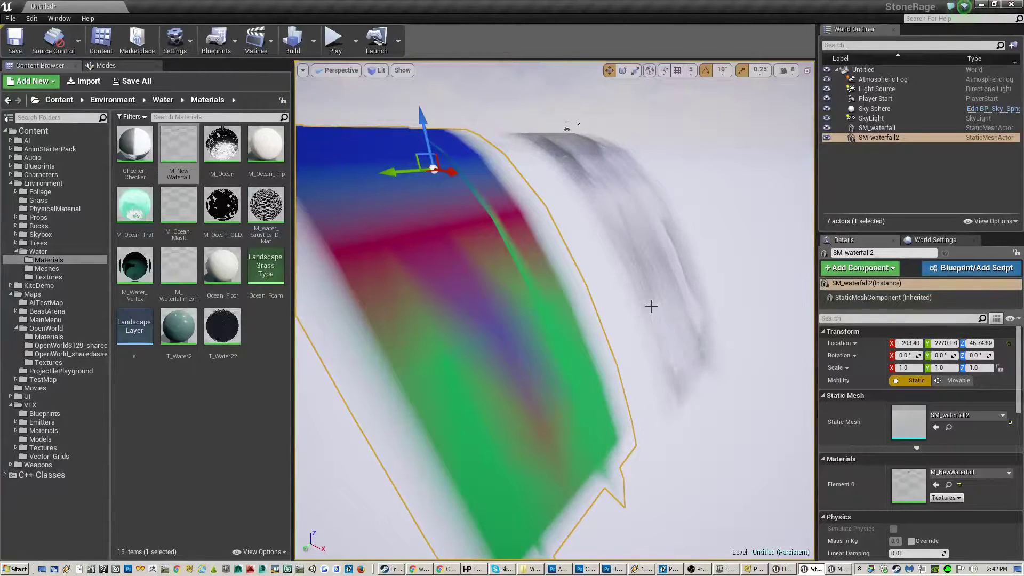
right_click_drag(651, 307, 651, 307)
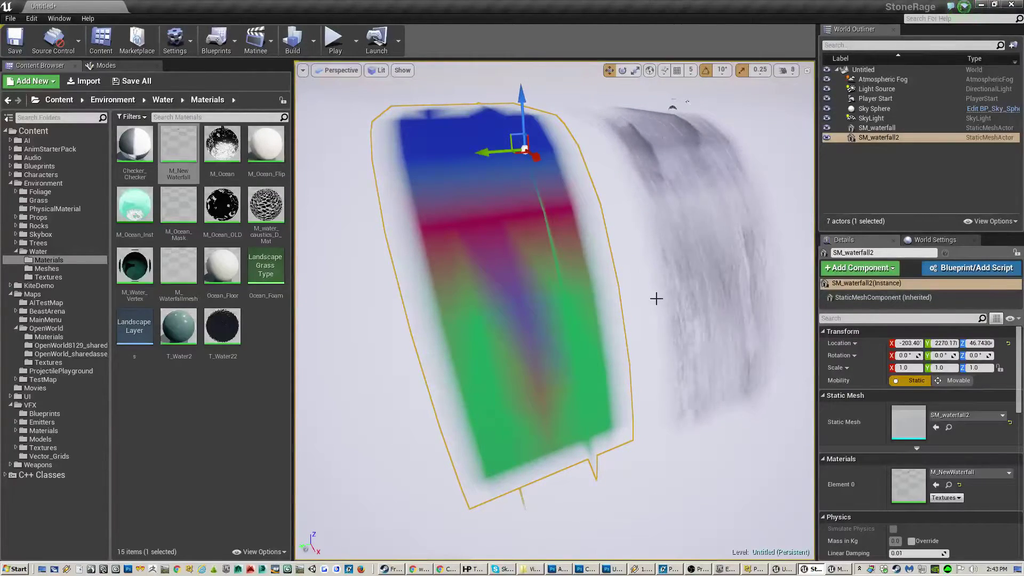
right_click_drag(656, 299, 656, 299)
right_click_drag(682, 536, 683, 536)
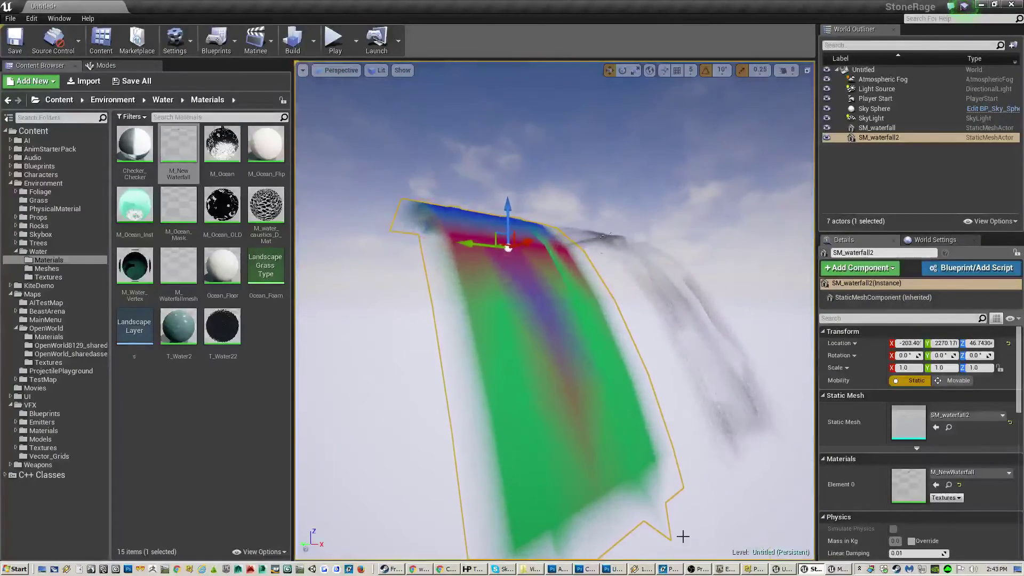
left_click(699, 571)
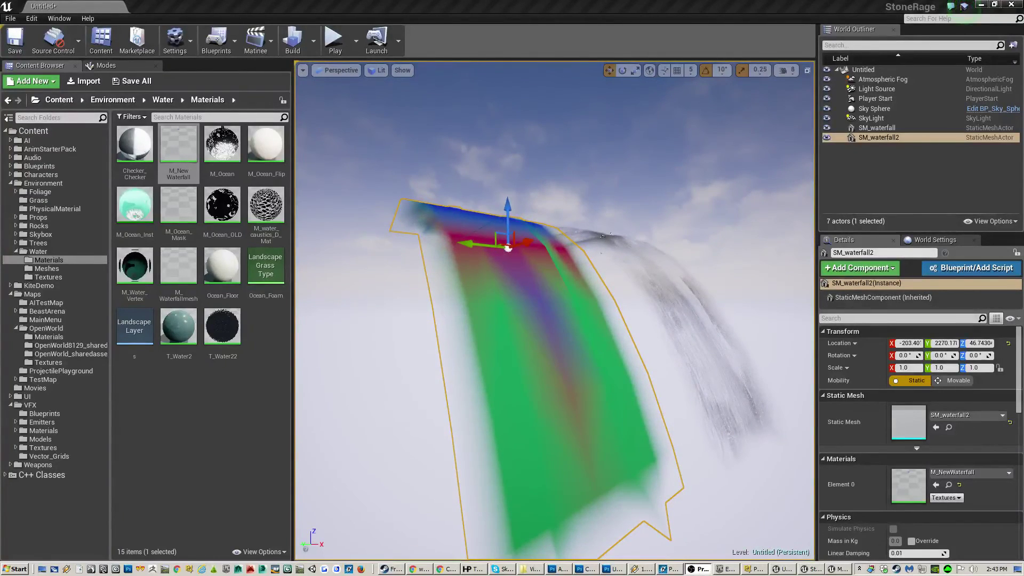